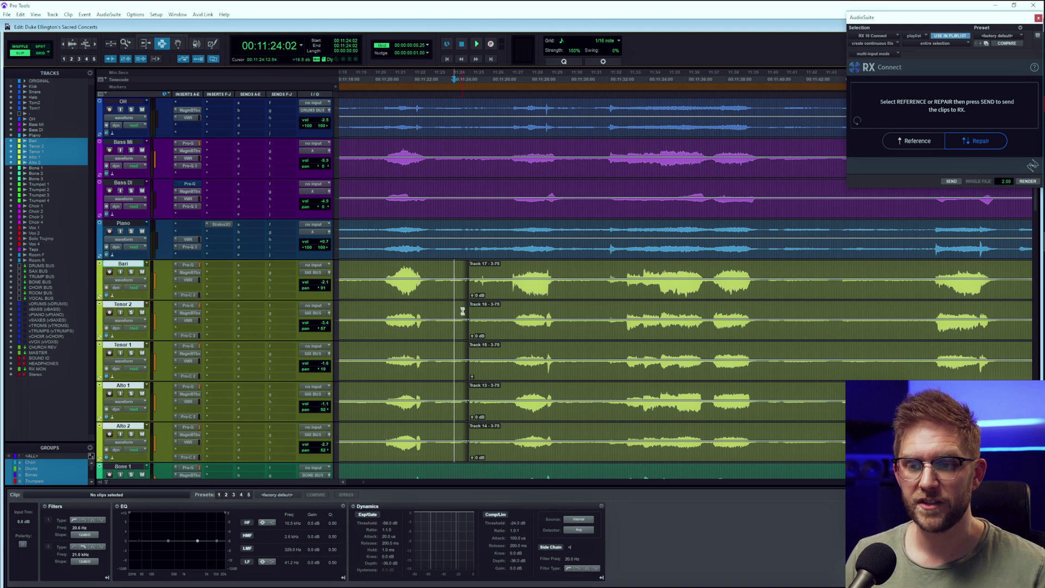
{"action": "left_click", "coordinate": [422, 291]}
{"action": "key", "text": "space"}
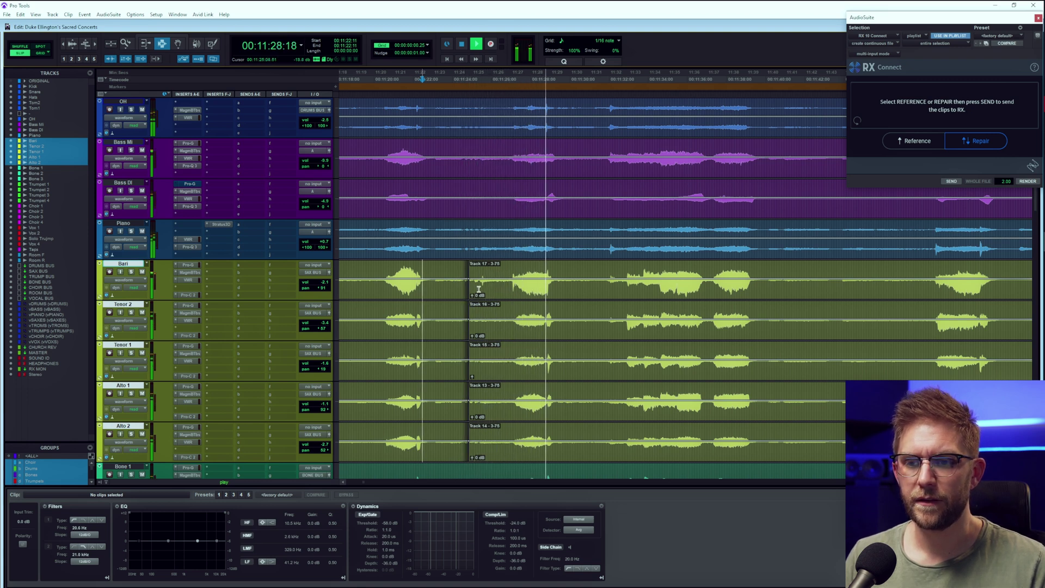
{"action": "key", "text": "space"}
{"action": "left_click", "coordinate": [476, 284]}
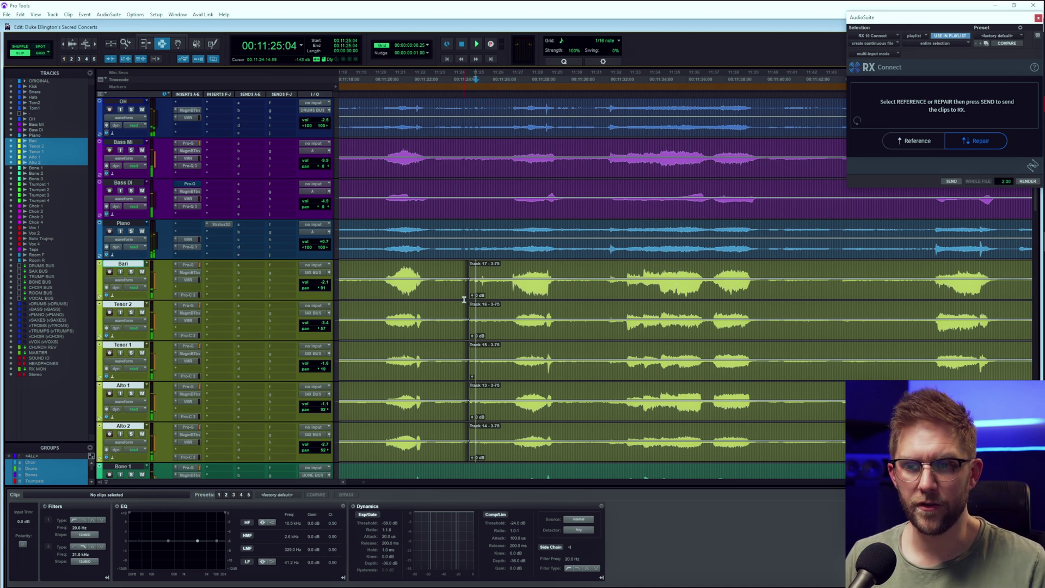
{"action": "left_click", "coordinate": [469, 297]}
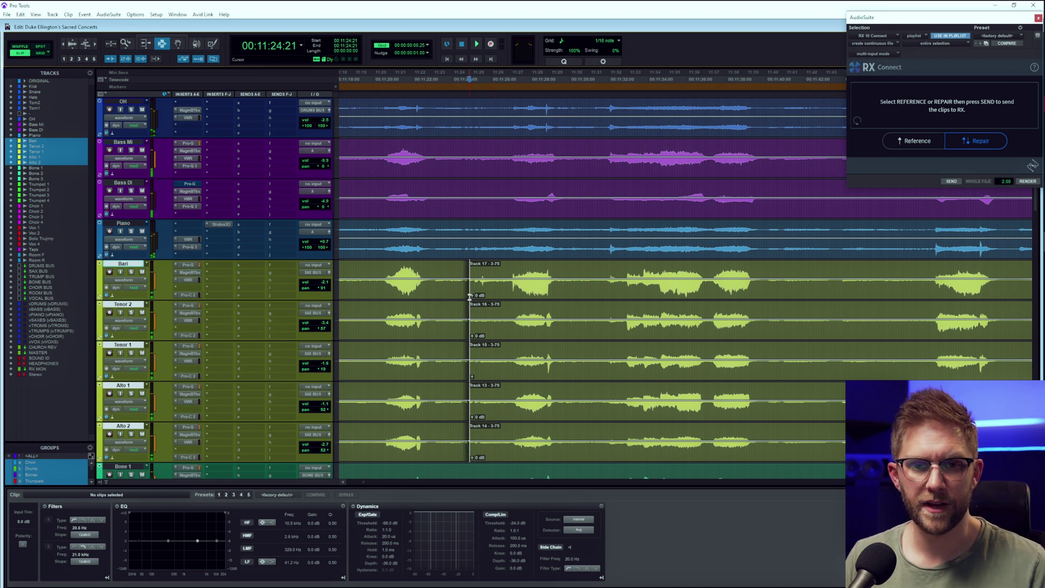
{"action": "left_click", "coordinate": [433, 285]}
{"action": "key", "text": "space"}
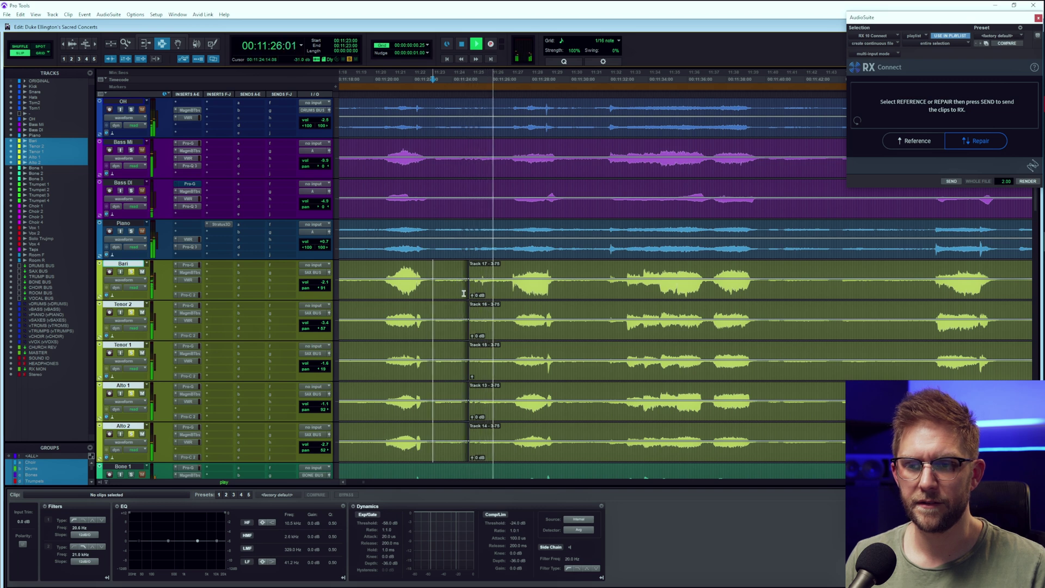
{"action": "key", "text": "space"}
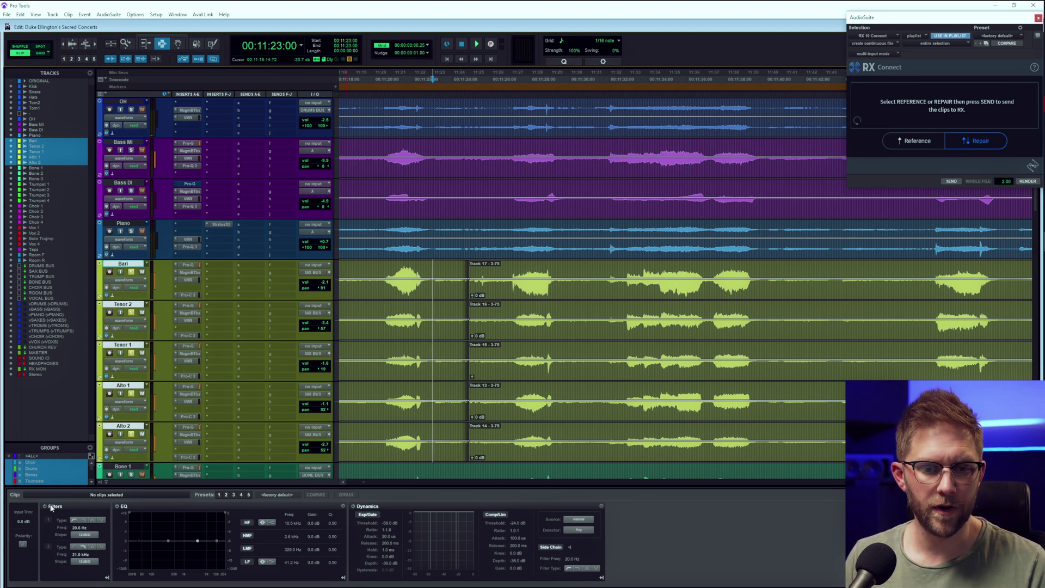
- Place the edit point at 11:23:07 spanning the Bari track down through Alto 2
{"action": "mouse_move", "coordinate": [470, 280]}
{"action": "left_mouse_down"}
{"action": "mouse_move", "coordinate": [503, 287]}
{"action": "mouse_move", "coordinate": [452, 287]}
{"action": "left_mouse_up"}
{"action": "left_click", "coordinate": [438, 288]}
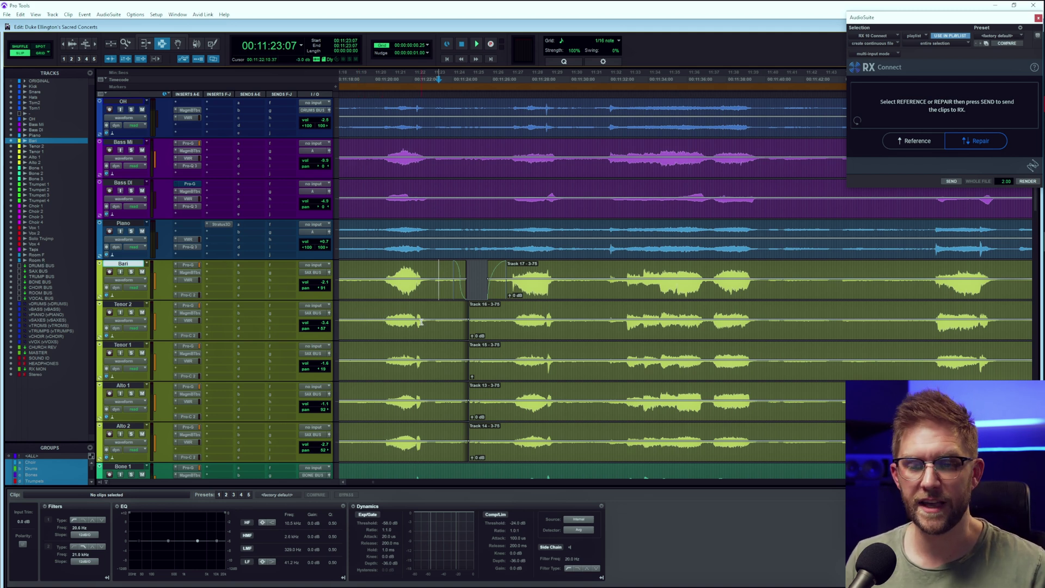
{"action": "left_click_drag", "start_coordinate": [438, 283], "coordinate": [438, 454]}
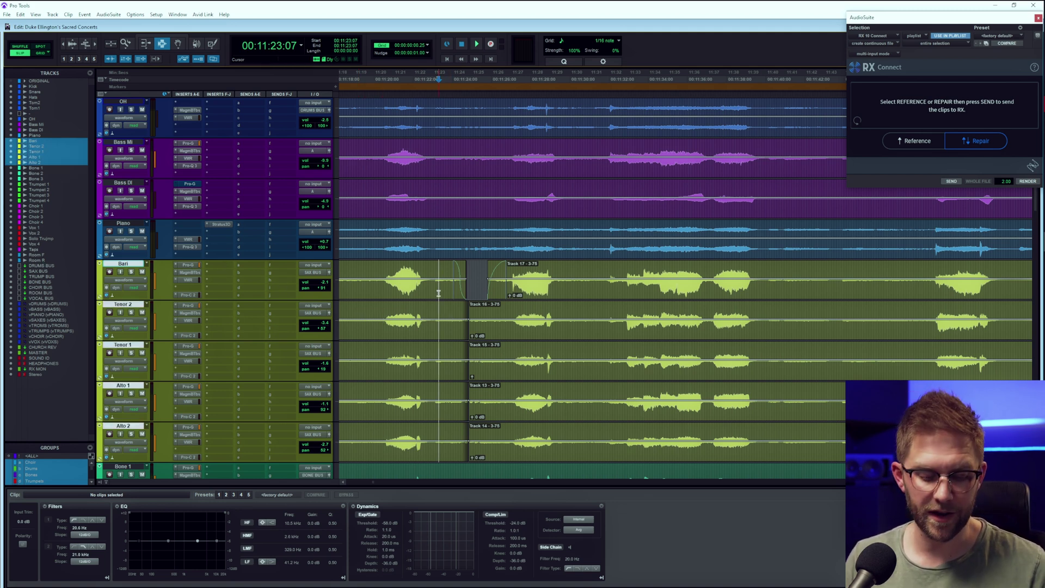
- Play the horn tracks from 11:23:07 to locate the stray note
{"action": "key", "text": "space"}
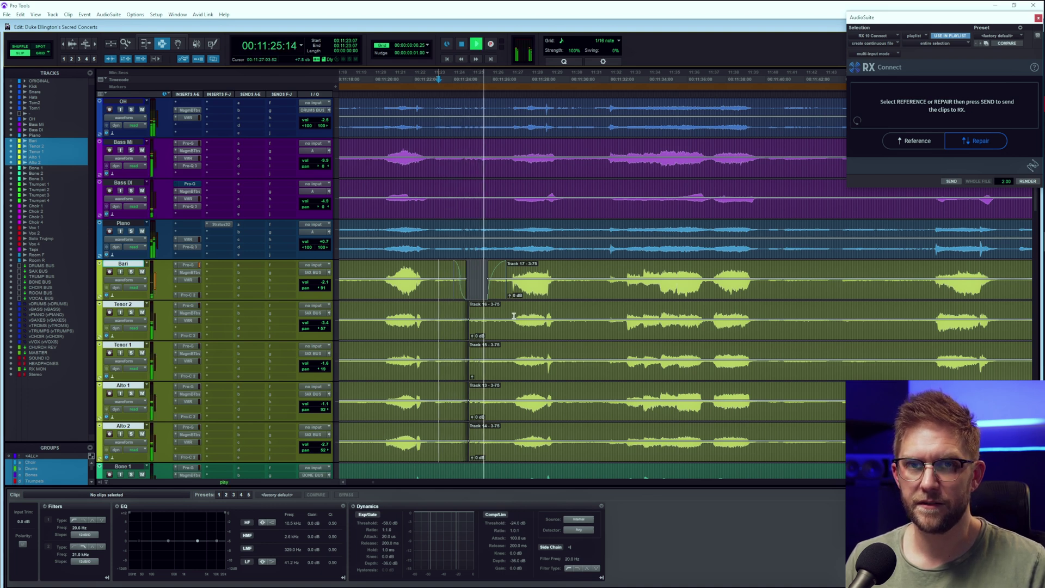
{"action": "key", "text": "space"}
{"action": "scroll", "coordinate": [526, 314], "scroll_direction": "down", "scroll_amount": 15}
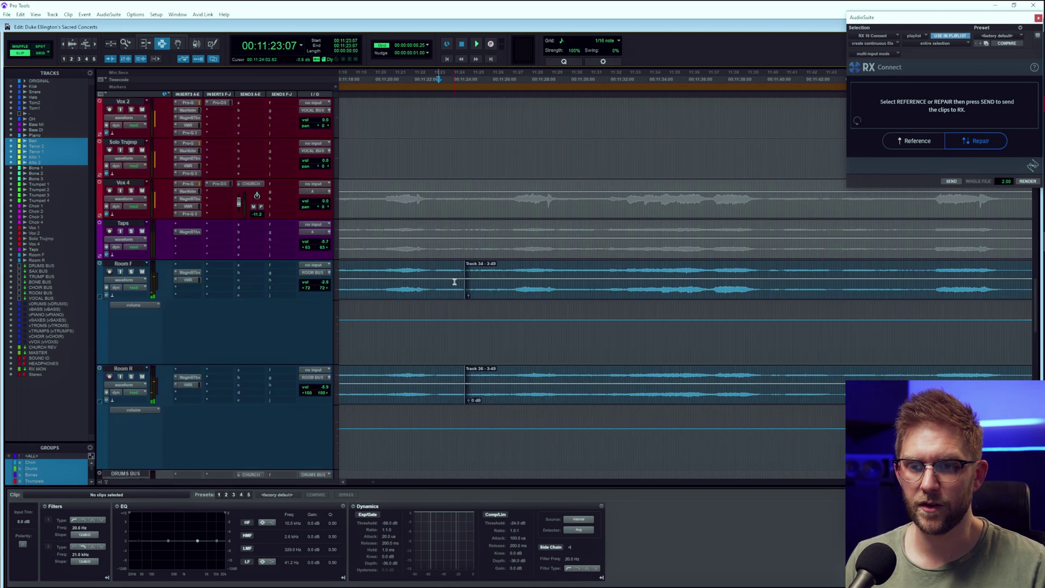
- Select, solo and audition the stray note's stretch on Room F and Room R, then send it to RX
{"action": "left_click_drag", "start_coordinate": [454, 282], "coordinate": [503, 334]}
{"action": "key", "text": "shift+s"}
{"action": "key", "text": "space"}
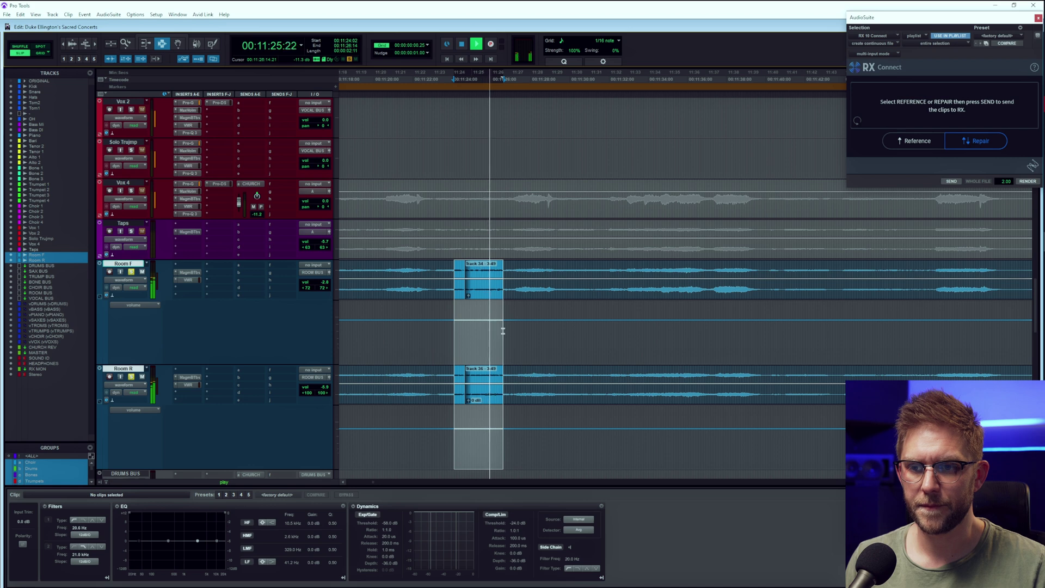
{"action": "key", "text": "space"}
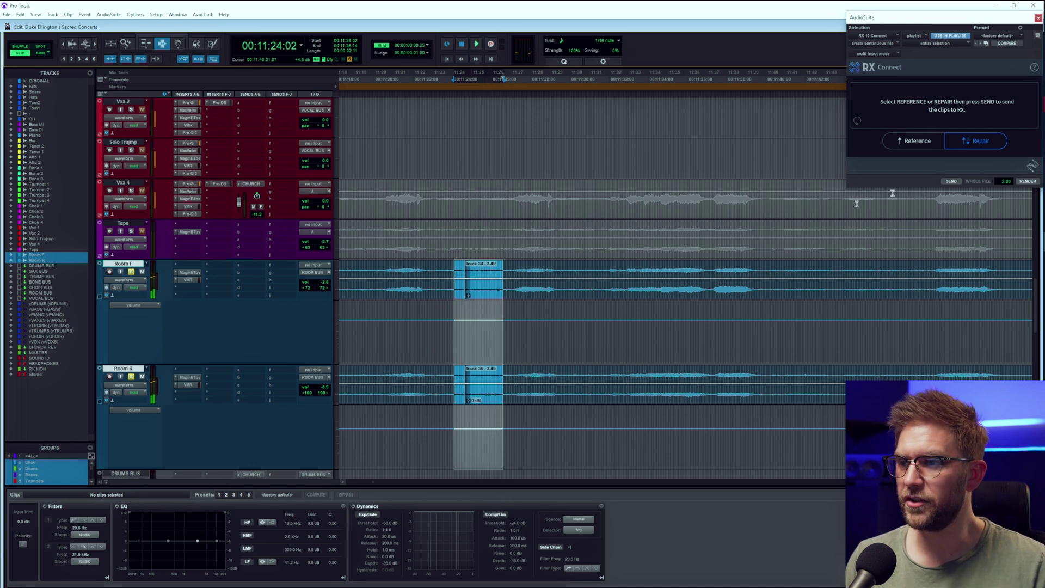
{"action": "left_click", "coordinate": [951, 181]}
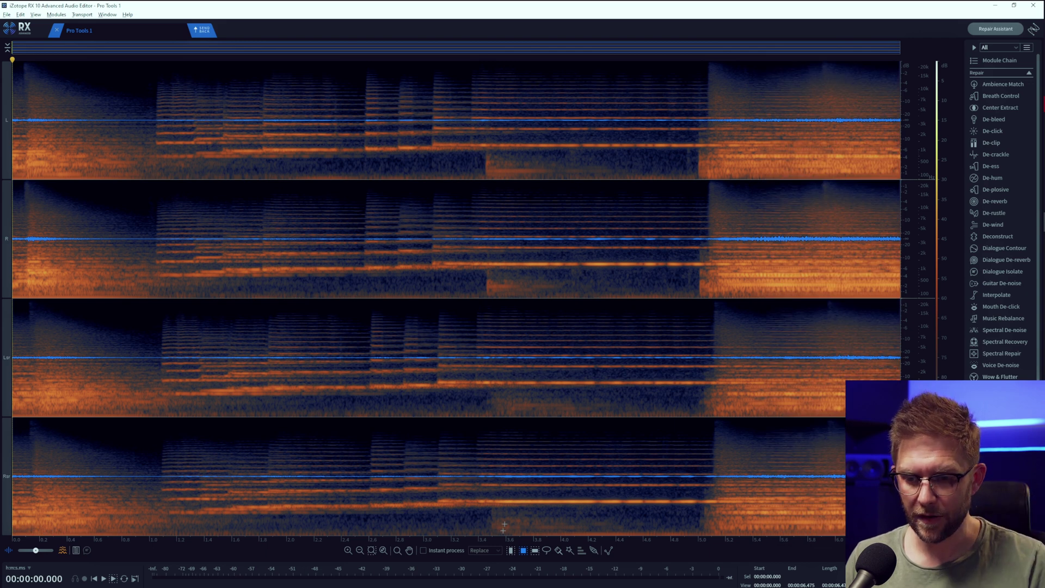
- With Instant process in Replace mode, box out the stray low note across all channels
{"action": "left_click", "coordinate": [444, 552]}
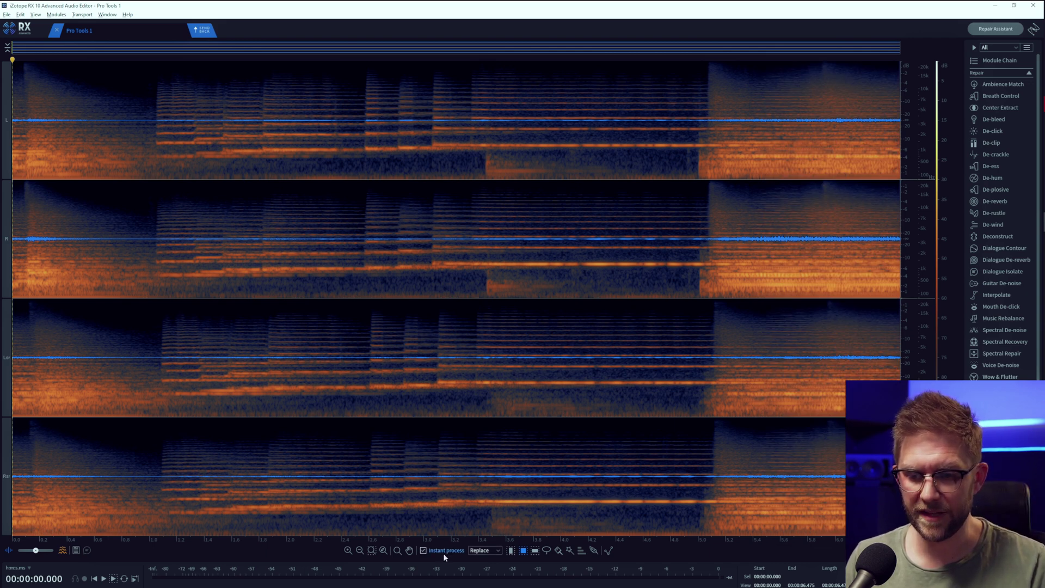
{"action": "left_click", "coordinate": [484, 553]}
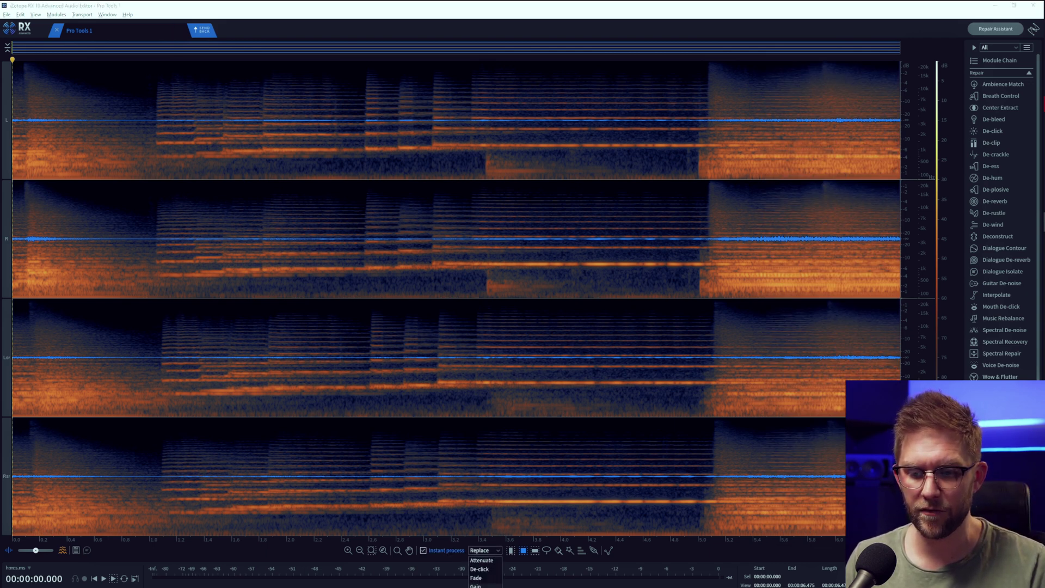
{"action": "left_click", "coordinate": [487, 563]}
{"action": "left_click_drag", "start_coordinate": [488, 508], "coordinate": [630, 532]}
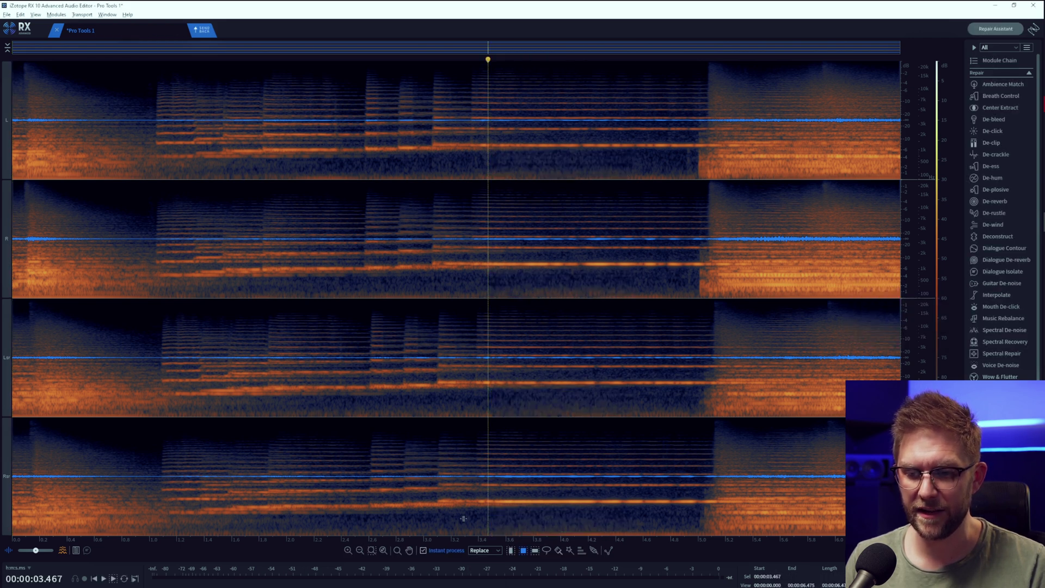
- Audition the repaired passage from about 3.05 s and send the audio back to Pro Tools
{"action": "left_click", "coordinate": [442, 515]}
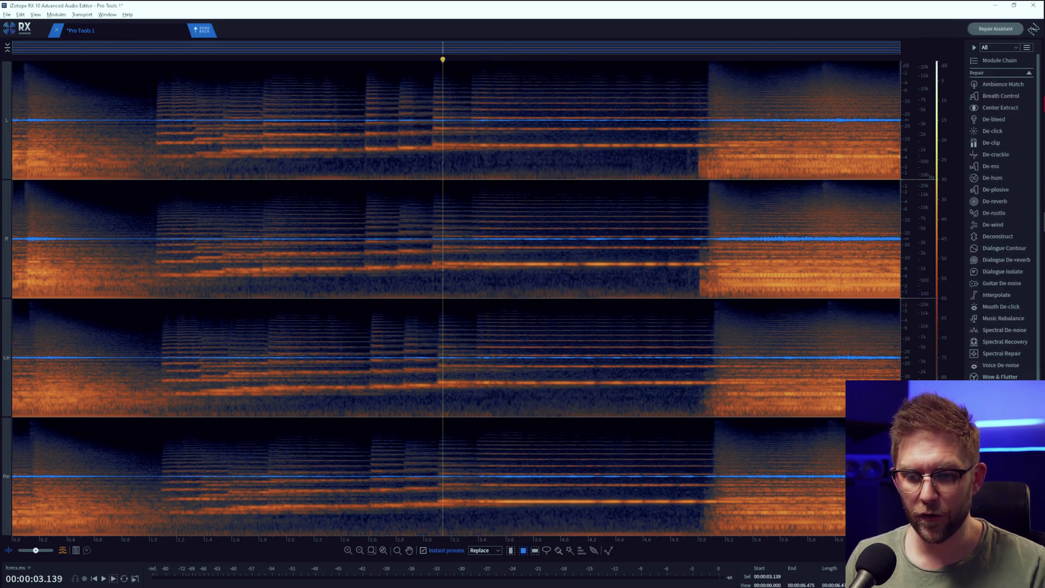
{"action": "left_click", "coordinate": [434, 515]}
{"action": "key", "text": "space"}
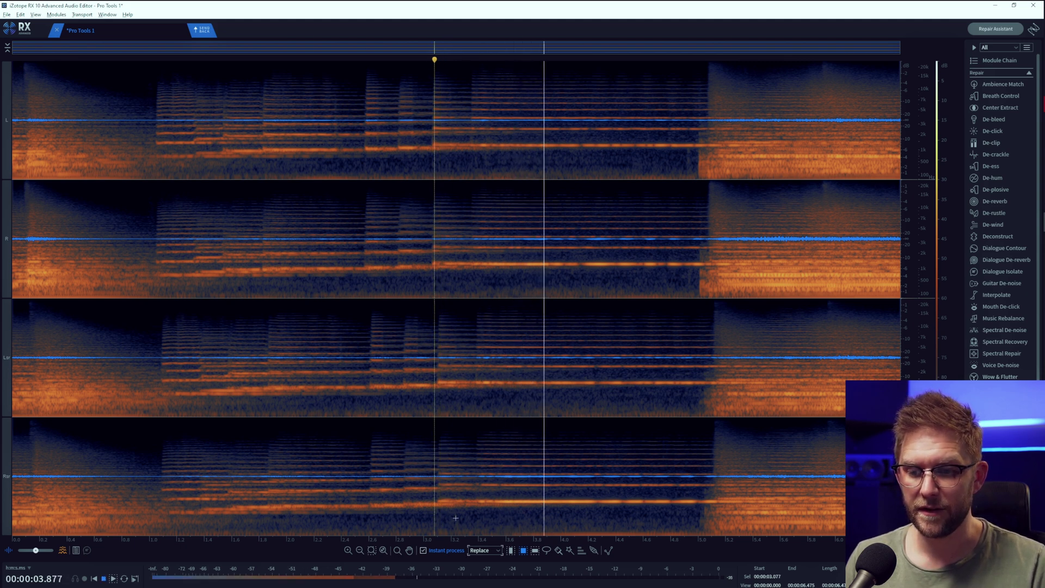
{"action": "key", "text": "space"}
{"action": "key", "text": "space"}
{"action": "key", "text": "space"}
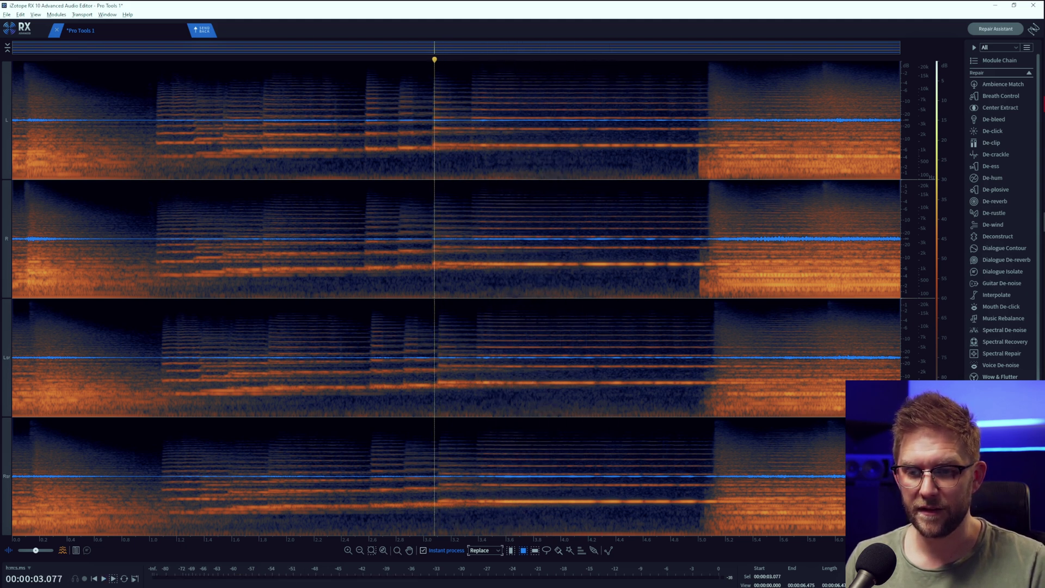
{"action": "left_click", "coordinate": [468, 380]}
{"action": "left_click", "coordinate": [444, 457]}
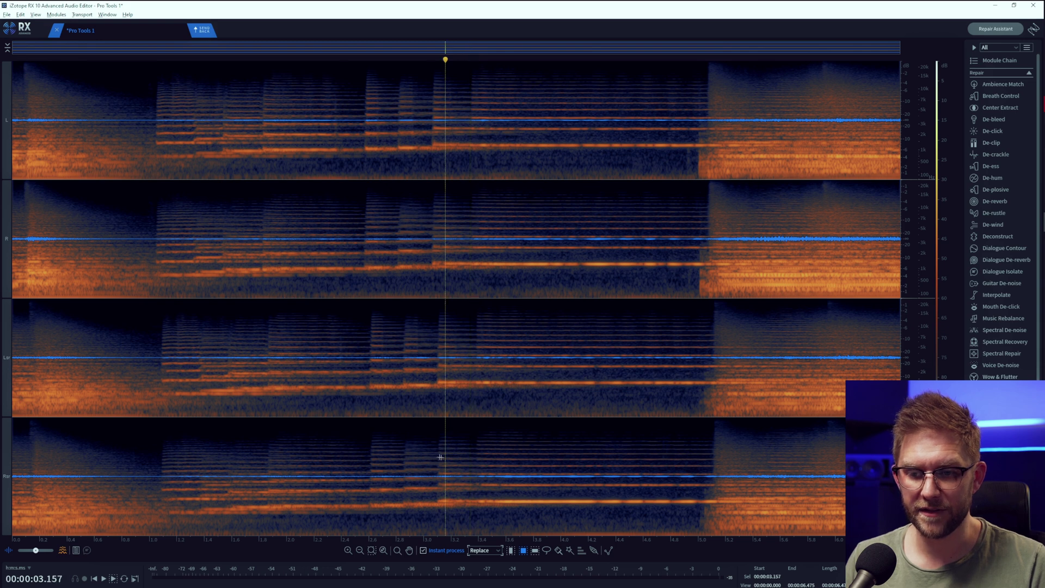
{"action": "left_click", "coordinate": [431, 457]}
{"action": "key", "text": "space"}
{"action": "key", "text": "space"}
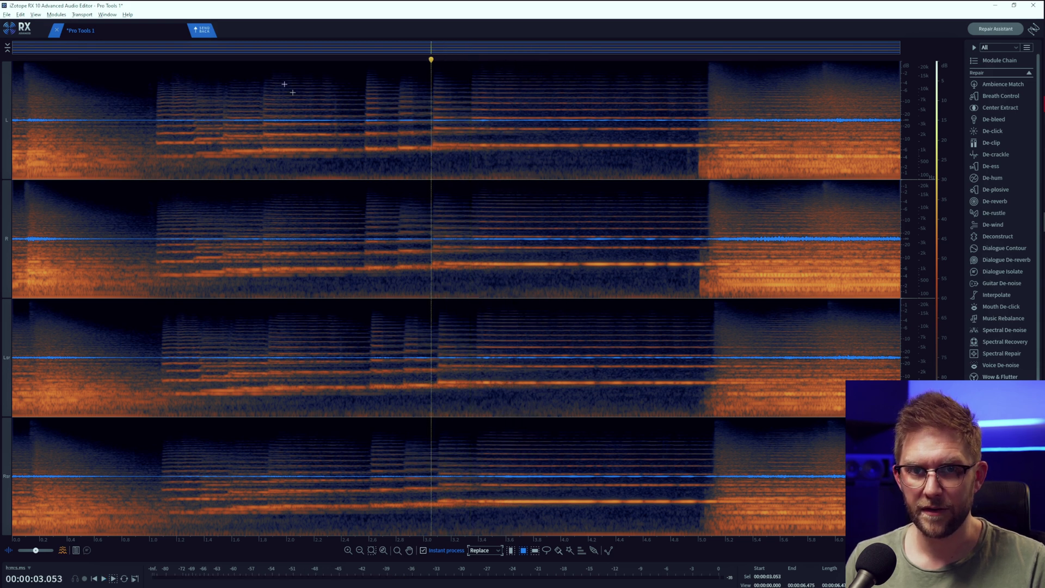
{"action": "left_click", "coordinate": [202, 30]}
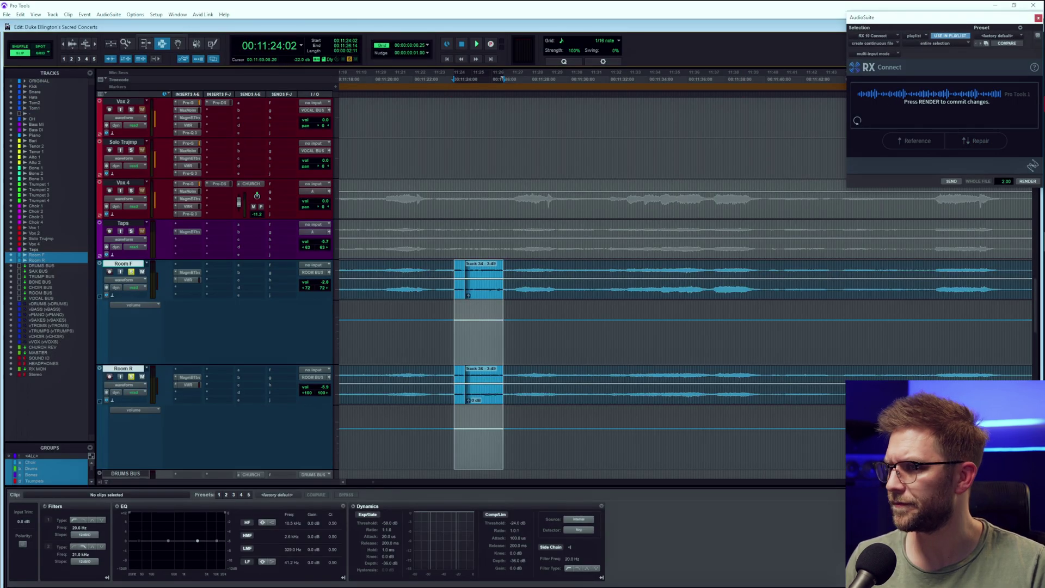
- Render the room-mic repair and compare it against the original using undo and redo
{"action": "left_click", "coordinate": [1026, 181]}
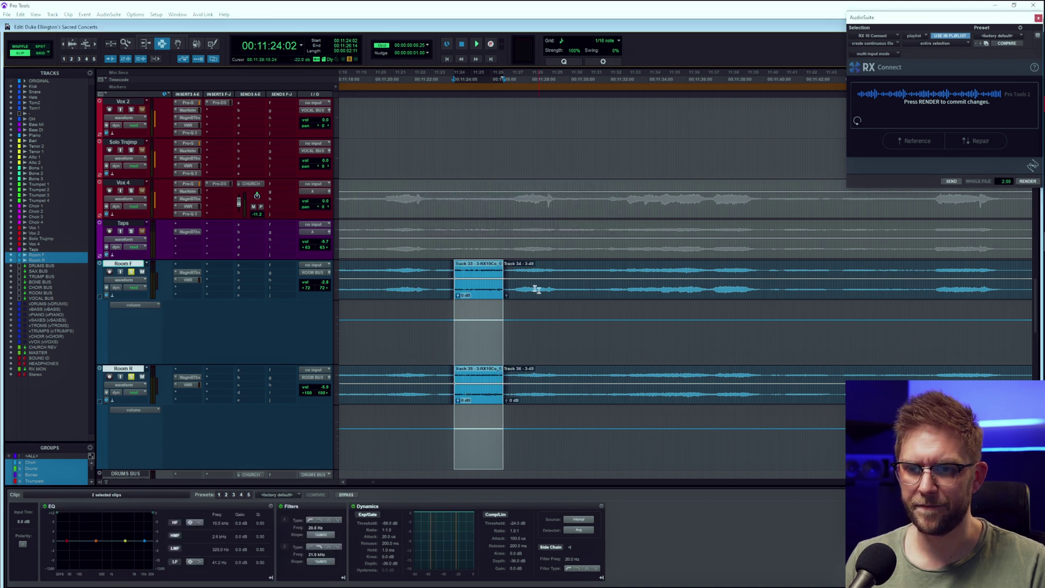
{"action": "key", "text": "space"}
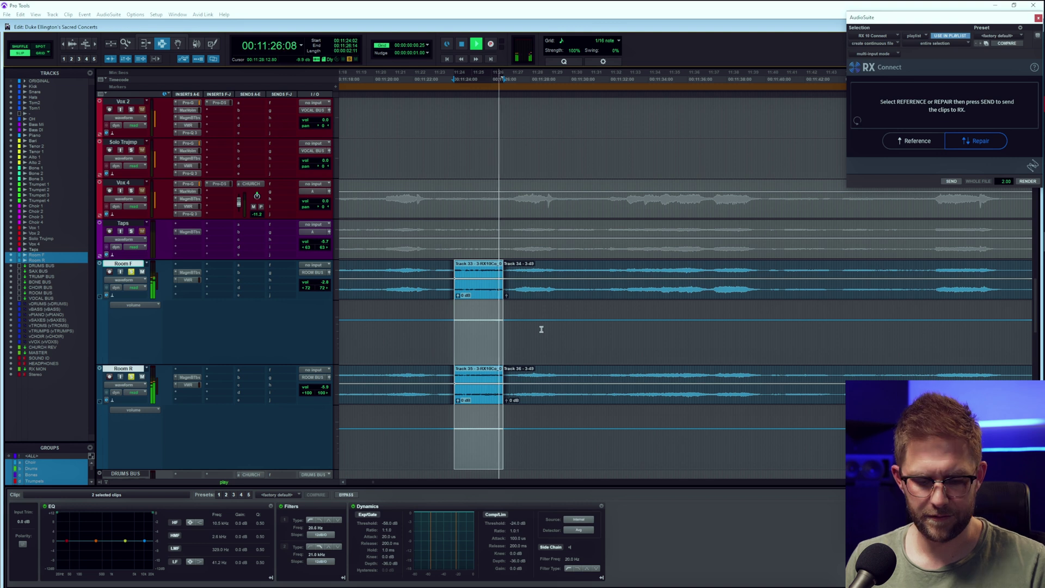
{"action": "key", "text": "space"}
{"action": "key", "text": "ctrl+z"}
{"action": "key", "text": "space"}
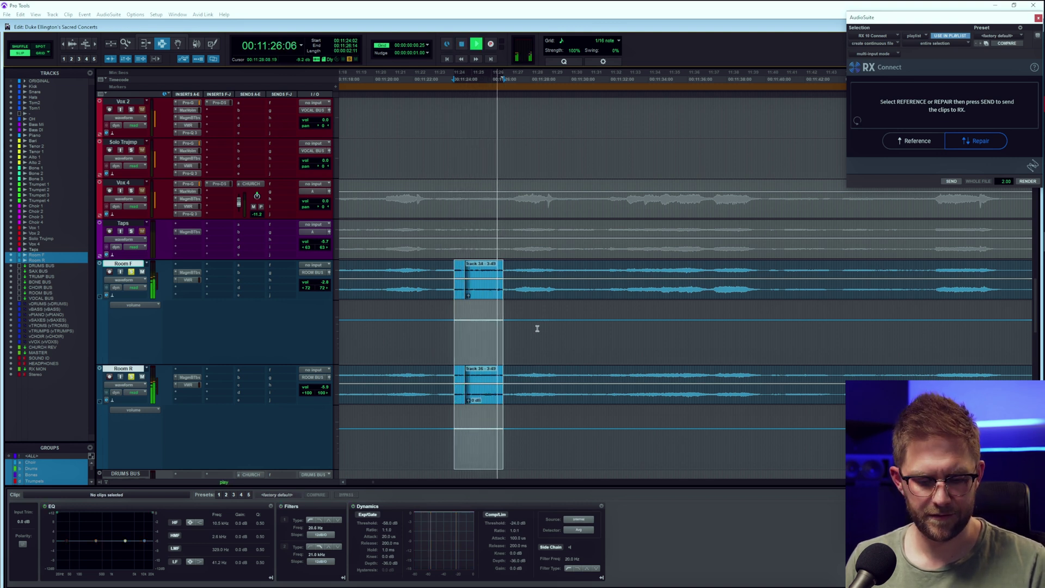
{"action": "key", "text": "space"}
{"action": "key", "text": "ctrl+shift+z"}
{"action": "key", "text": "alt+Tab"}
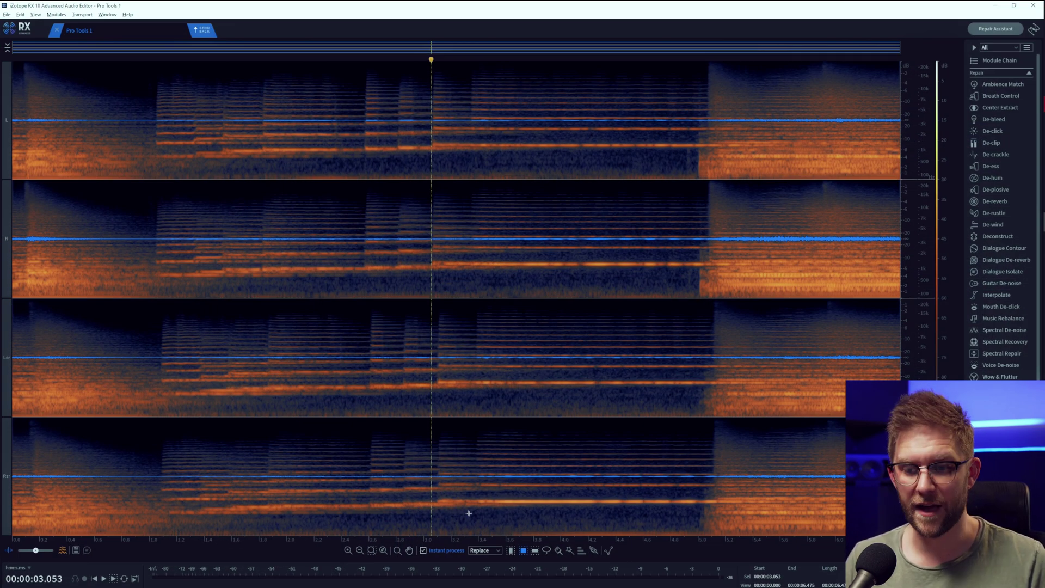
{"action": "key", "text": "alt+Tab"}
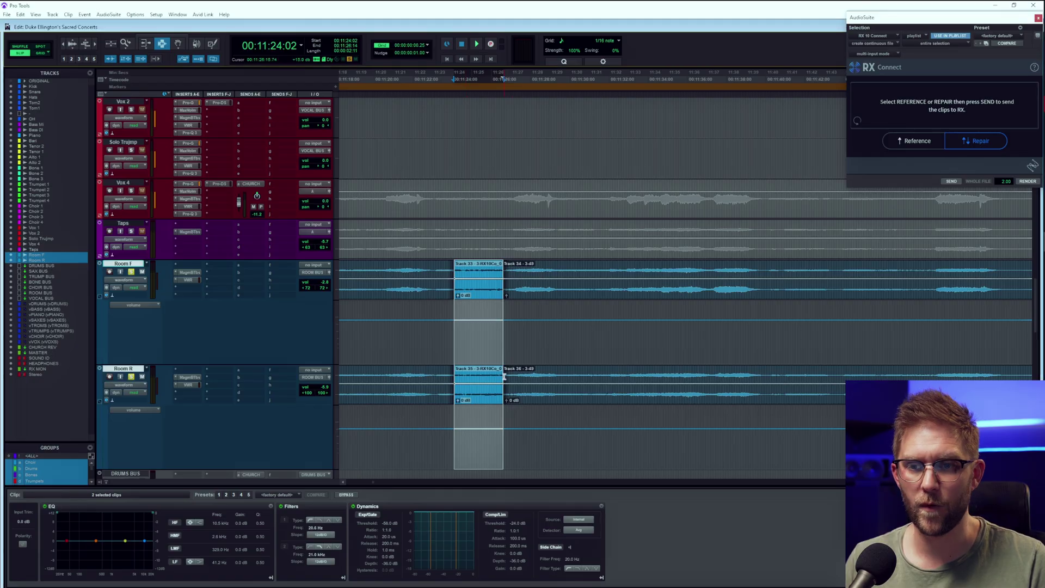
- Solo Taps and play from 11:23:21, then select the Choir 1–4 stray-note stretch and send it to RX
{"action": "left_click", "coordinate": [450, 248]}
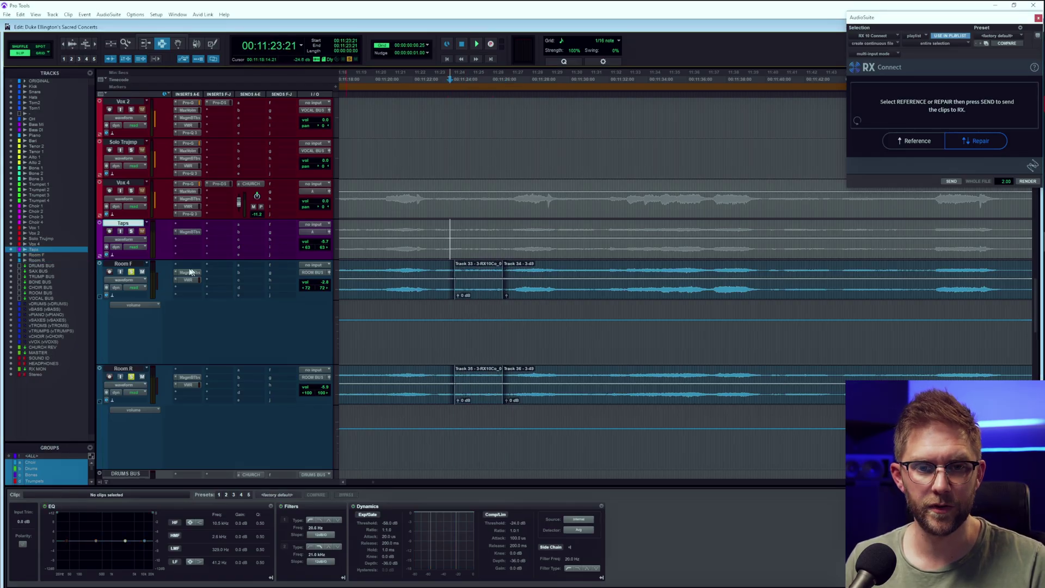
{"action": "left_click", "coordinate": [131, 231]}
{"action": "key", "text": "space"}
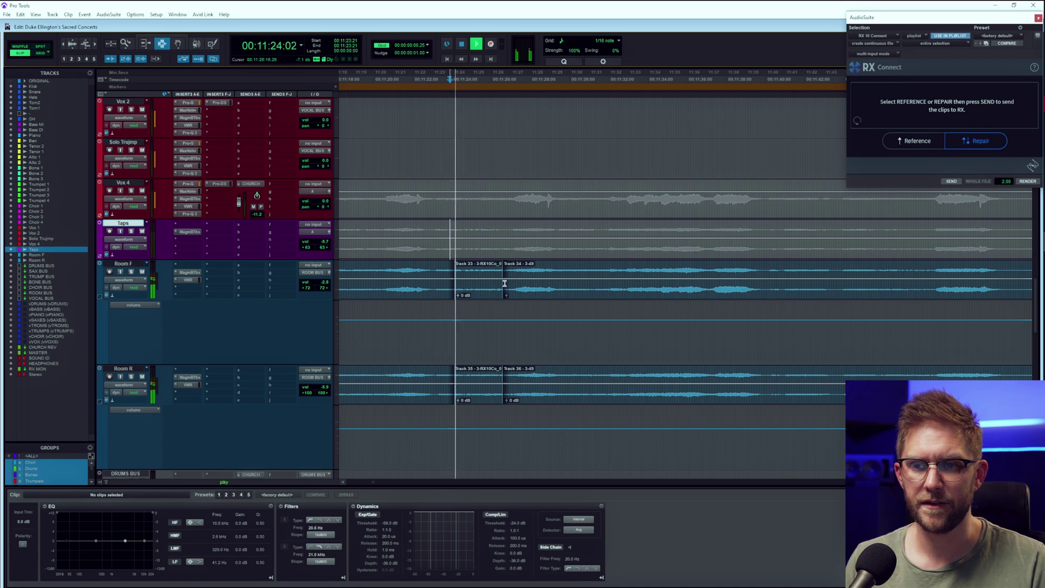
{"action": "scroll", "coordinate": [501, 285], "scroll_direction": "up", "scroll_amount": 5}
{"action": "scroll", "coordinate": [503, 286], "scroll_direction": "up", "scroll_amount": 3}
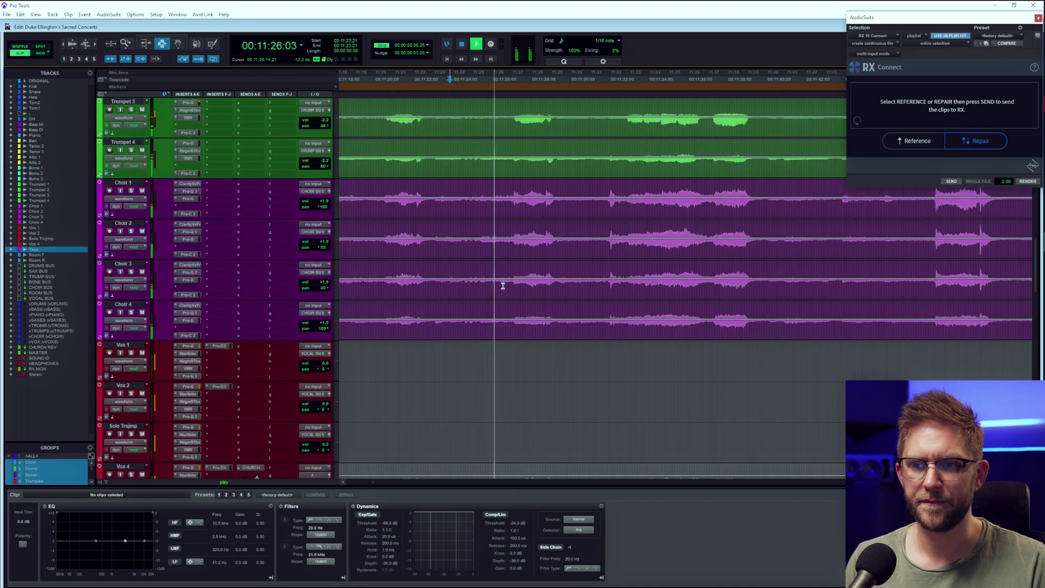
{"action": "key", "text": "space"}
{"action": "left_click_drag", "start_coordinate": [456, 280], "coordinate": [509, 283]}
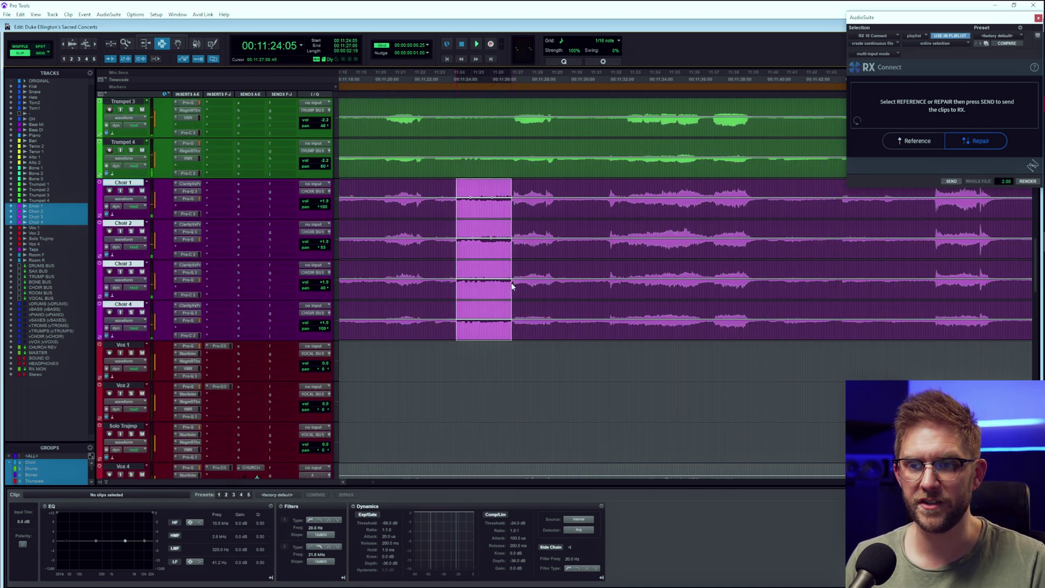
{"action": "left_click", "coordinate": [951, 181]}
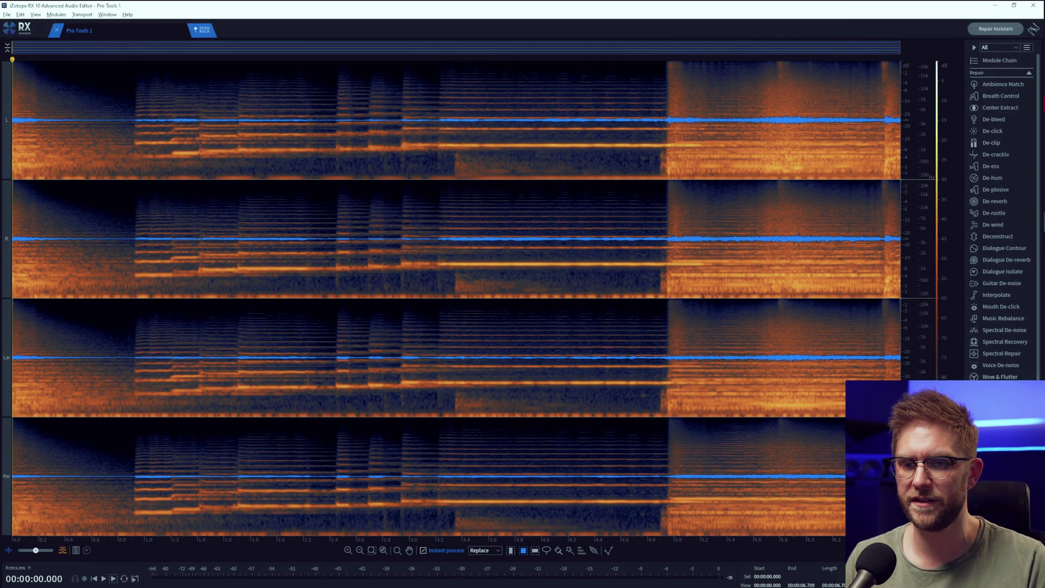
- Box and attenuate the stray low note in the choir spectrogram, audition from 3 s, and send it back
{"action": "left_click_drag", "start_coordinate": [450, 506], "coordinate": [593, 533]}
{"action": "key", "text": "Delete"}
{"action": "left_click", "coordinate": [433, 272]}
{"action": "key", "text": "space"}
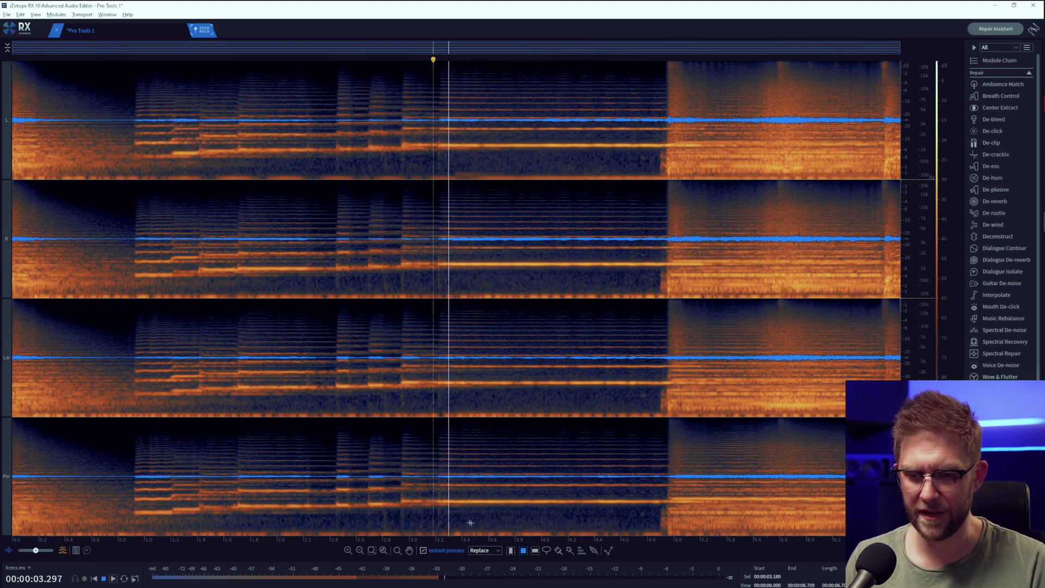
{"action": "key", "text": "space"}
{"action": "key", "text": "space"}
{"action": "left_click", "coordinate": [410, 200]}
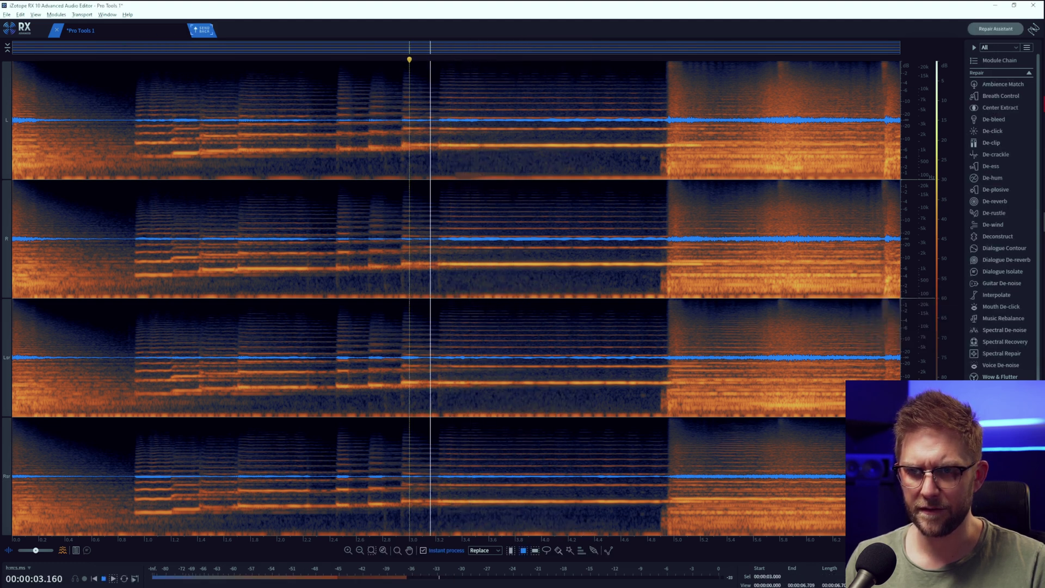
{"action": "key", "text": "space"}
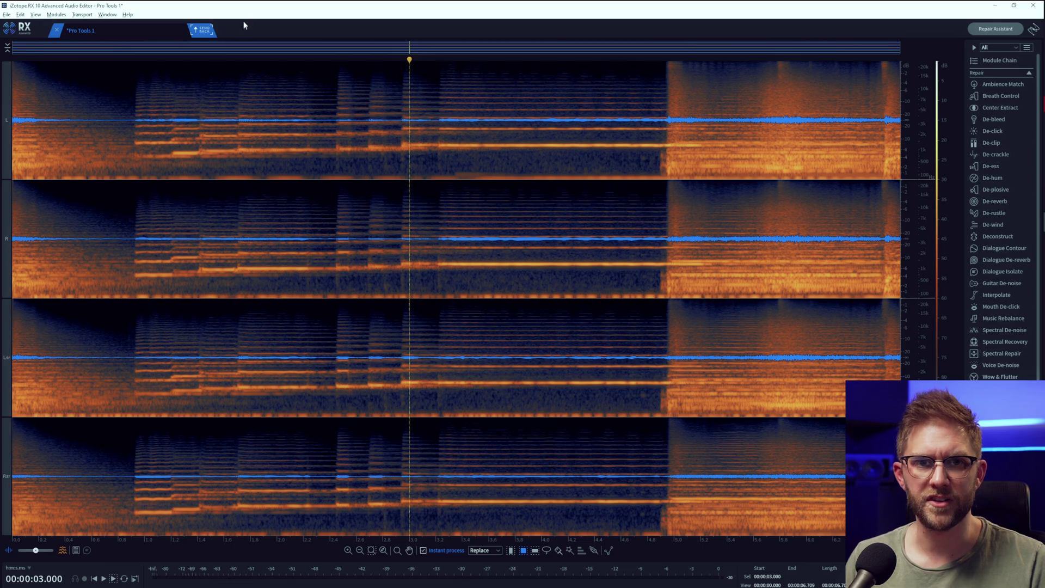
{"action": "left_click", "coordinate": [201, 31]}
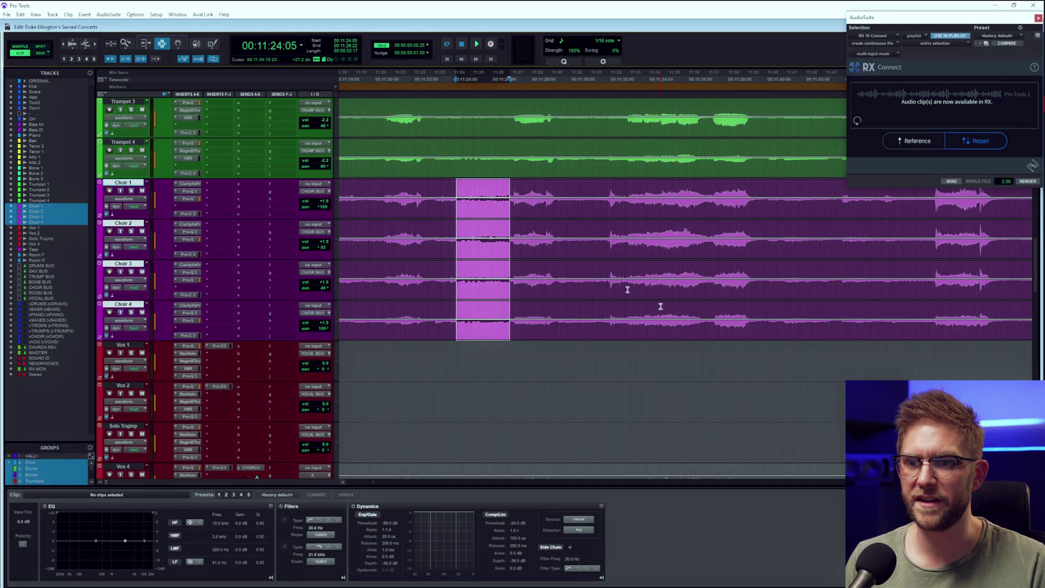
- Render the choir repair, then send the Trumpet 2–4 stray-note passage to RX
{"action": "left_click", "coordinate": [1027, 181]}
{"action": "scroll", "coordinate": [663, 230], "scroll_direction": "up", "scroll_amount": 3}
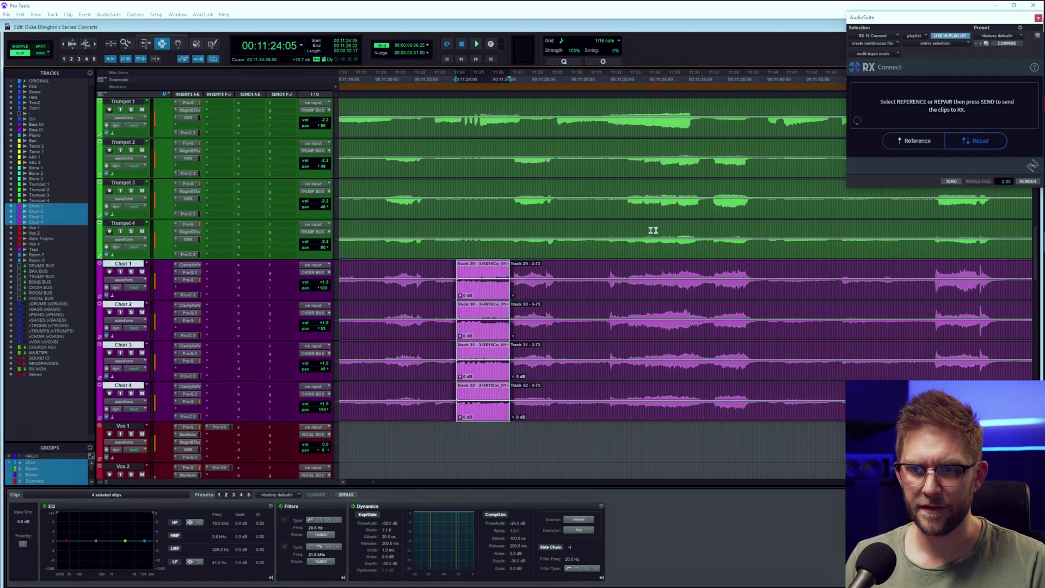
{"action": "scroll", "coordinate": [476, 168], "scroll_direction": "up", "scroll_amount": 2}
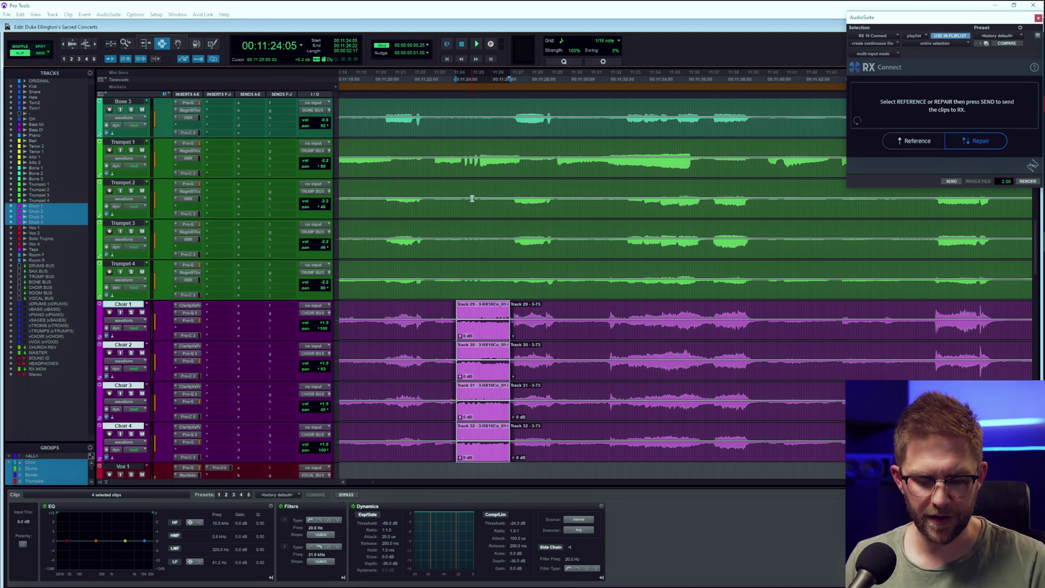
{"action": "left_click_drag", "start_coordinate": [455, 195], "coordinate": [512, 276]}
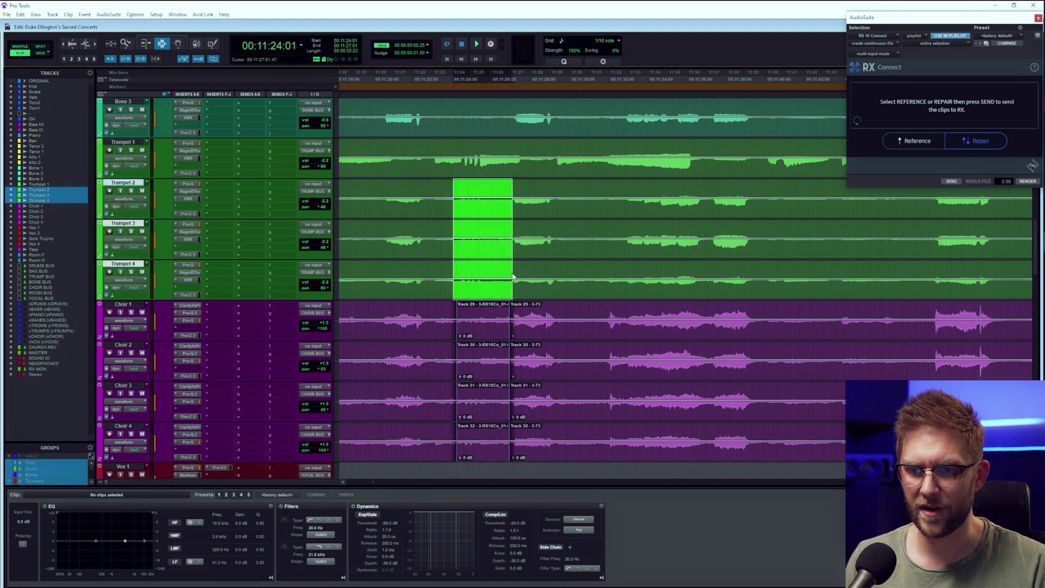
{"action": "left_click", "coordinate": [950, 181]}
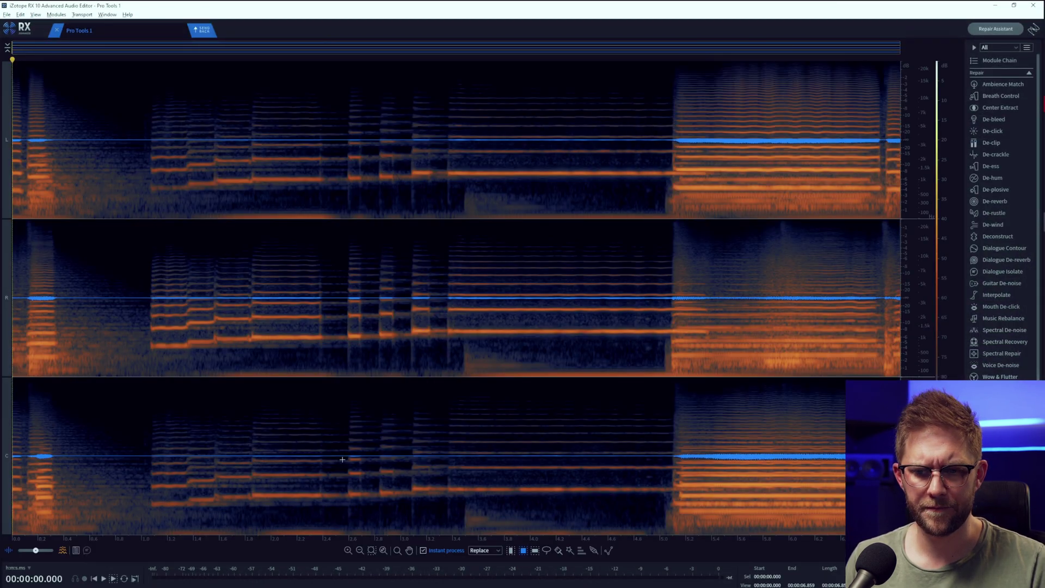
- Box and delete the stray note in the trumpet spectrograms, send it back and render it
{"action": "left_click_drag", "start_coordinate": [459, 501], "coordinate": [571, 534]}
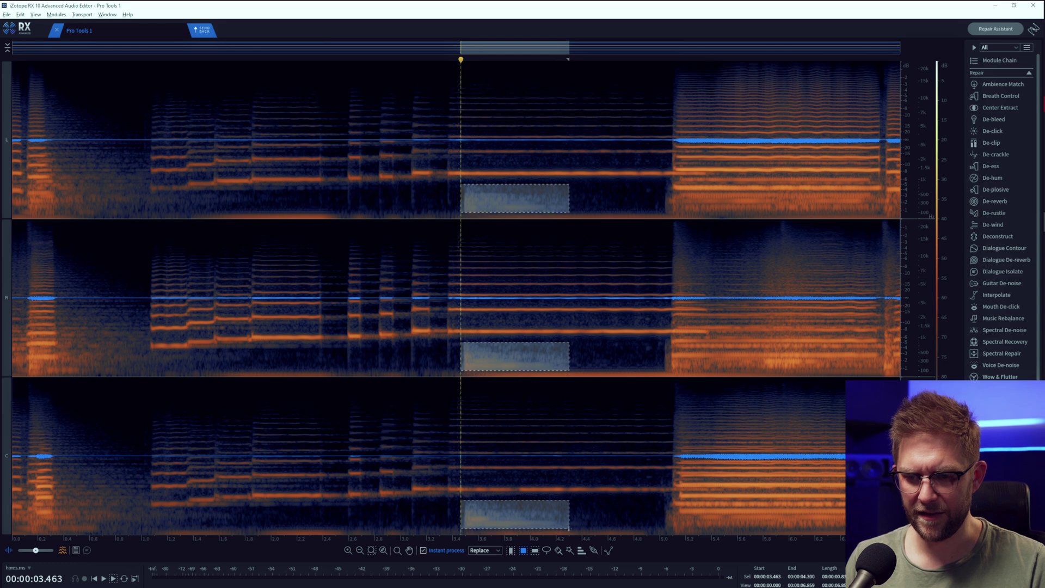
{"action": "key", "text": "Delete"}
{"action": "key", "text": "Left"}
{"action": "left_click_drag", "start_coordinate": [461, 517], "coordinate": [568, 525]}
{"action": "left_click", "coordinate": [461, 520]}
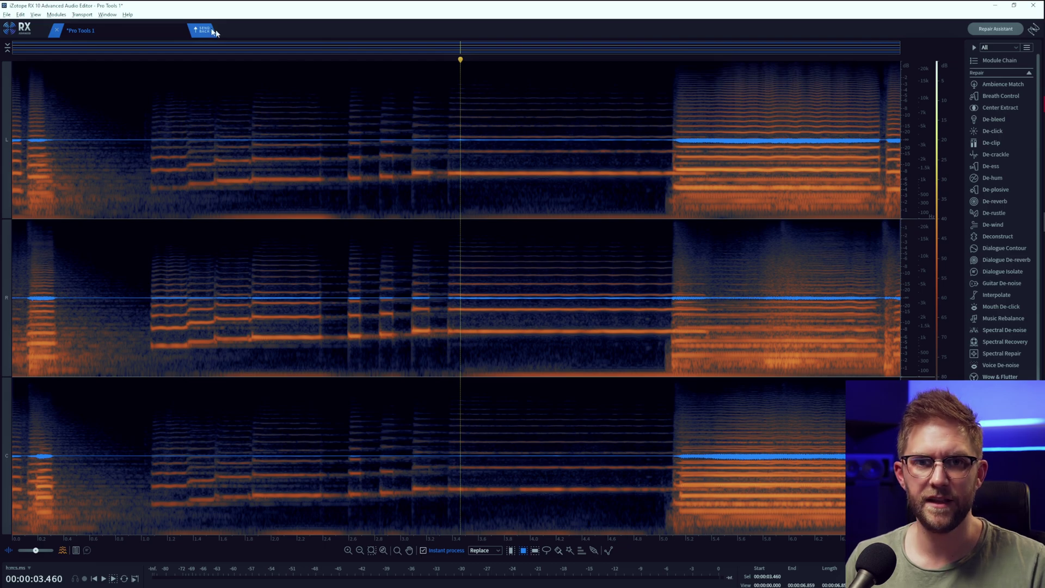
{"action": "left_click", "coordinate": [202, 30]}
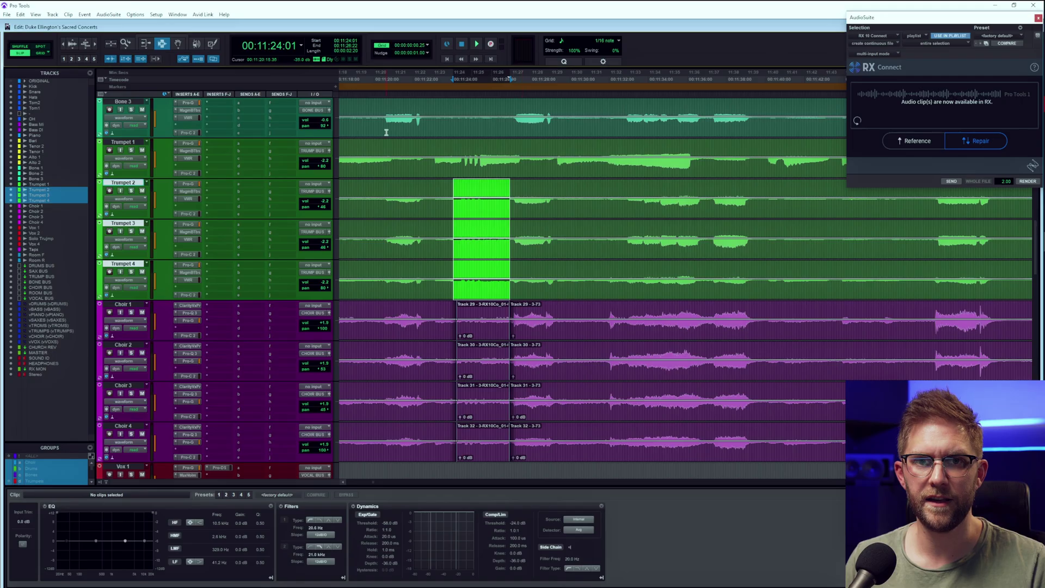
{"action": "left_click", "coordinate": [1030, 182]}
{"action": "scroll", "coordinate": [477, 218], "scroll_direction": "up", "scroll_amount": 5}
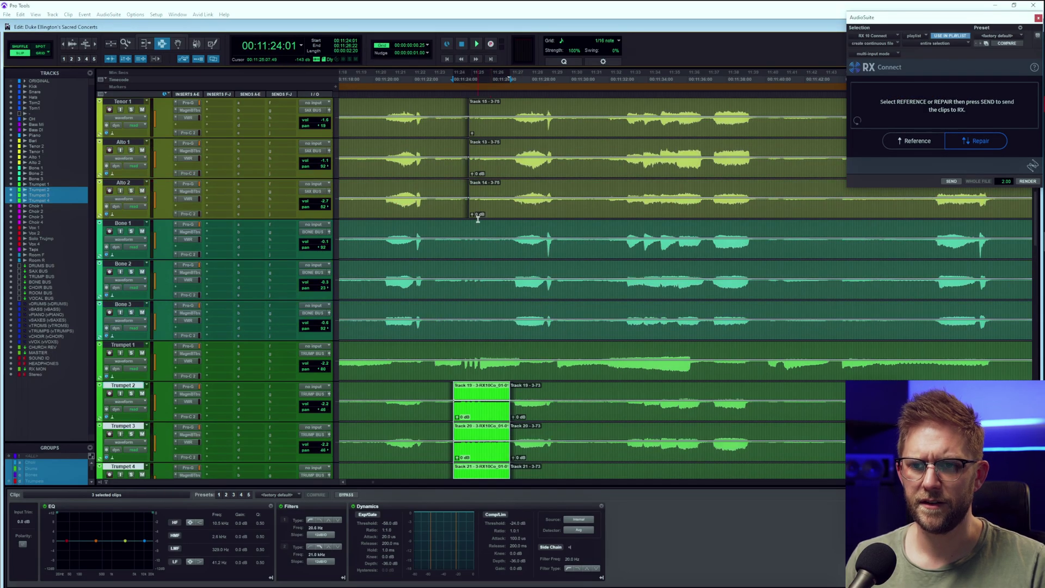
- Remove the stray note from Bone 1–3 in RX and render the repaired clips
{"action": "left_click_drag", "start_coordinate": [449, 239], "coordinate": [502, 319]}
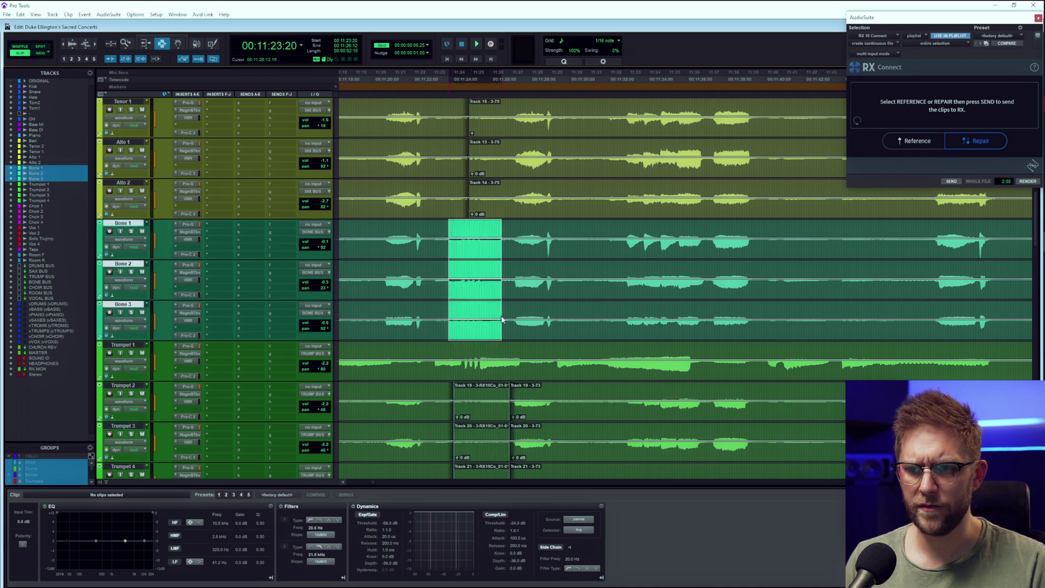
{"action": "left_click", "coordinate": [951, 182]}
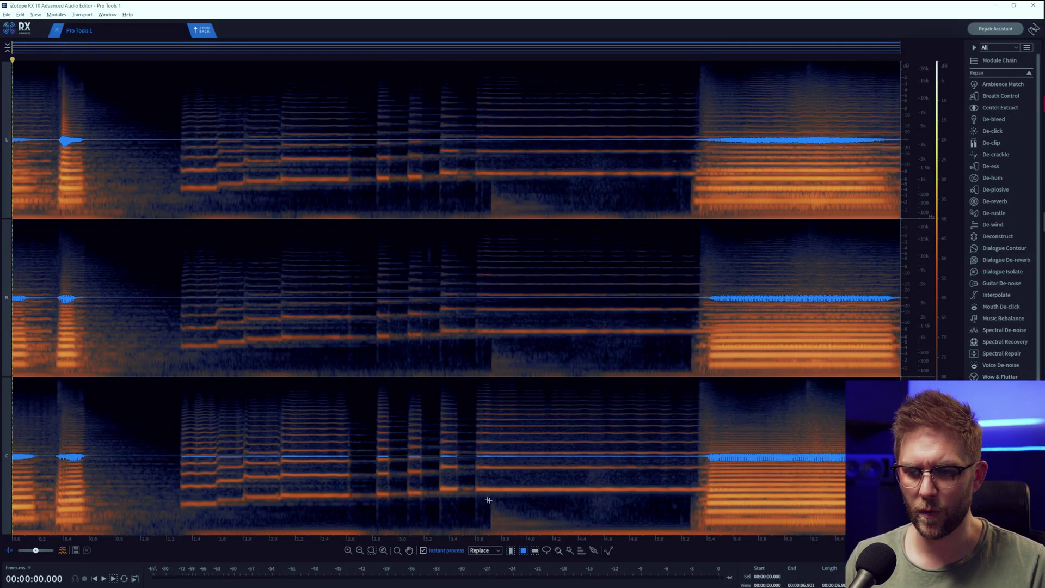
{"action": "left_click_drag", "start_coordinate": [481, 496], "coordinate": [604, 527]}
{"action": "key", "text": "Delete"}
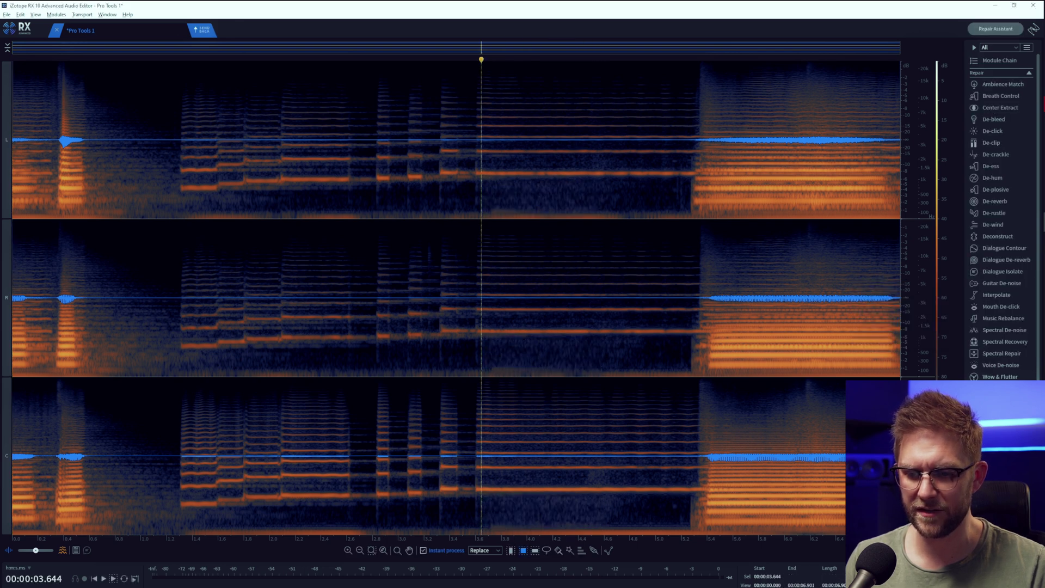
{"action": "left_click_drag", "start_coordinate": [481, 522], "coordinate": [587, 529]}
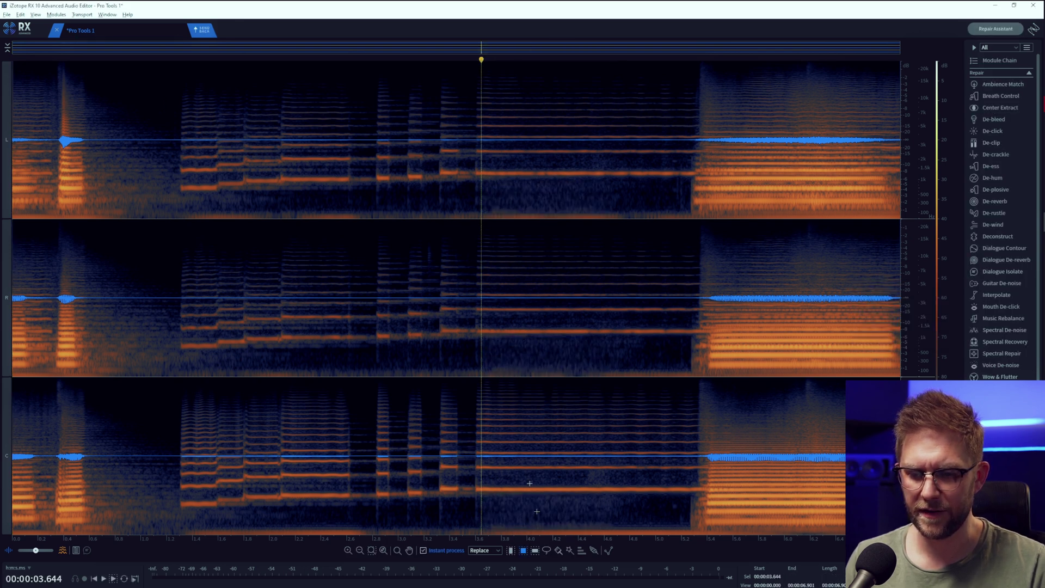
{"action": "left_click", "coordinate": [200, 31]}
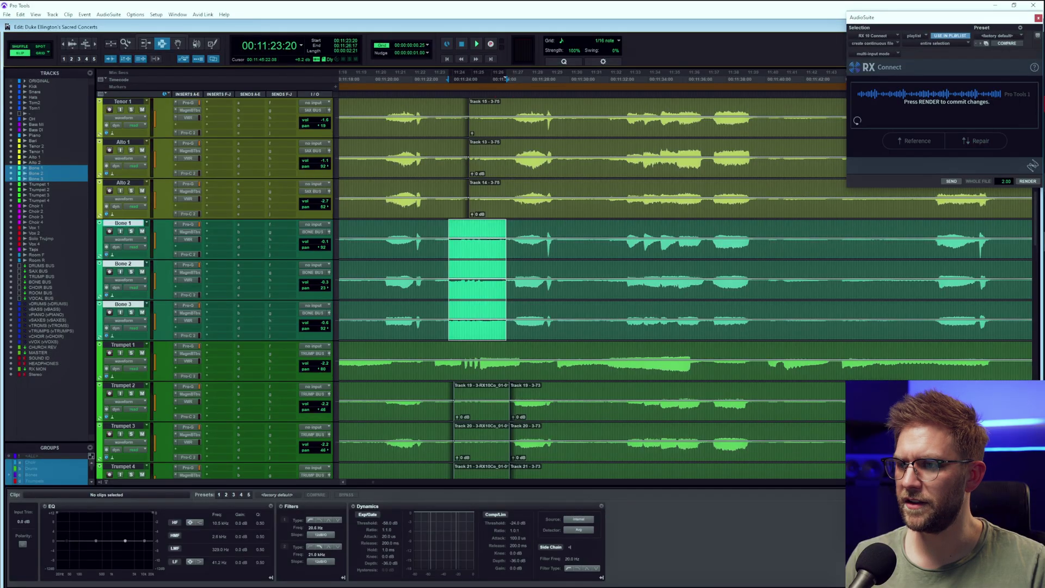
{"action": "left_click", "coordinate": [1028, 182]}
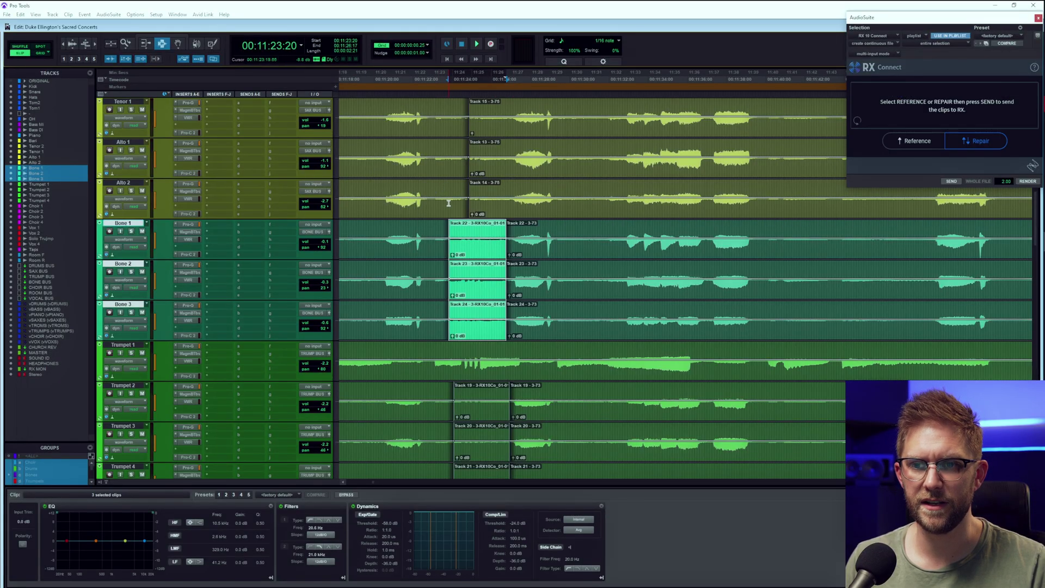
- Remove the stray note's low band from Tenor and Alto in RX, render it, and deselect
{"action": "left_click_drag", "start_coordinate": [448, 203], "coordinate": [508, 196]}
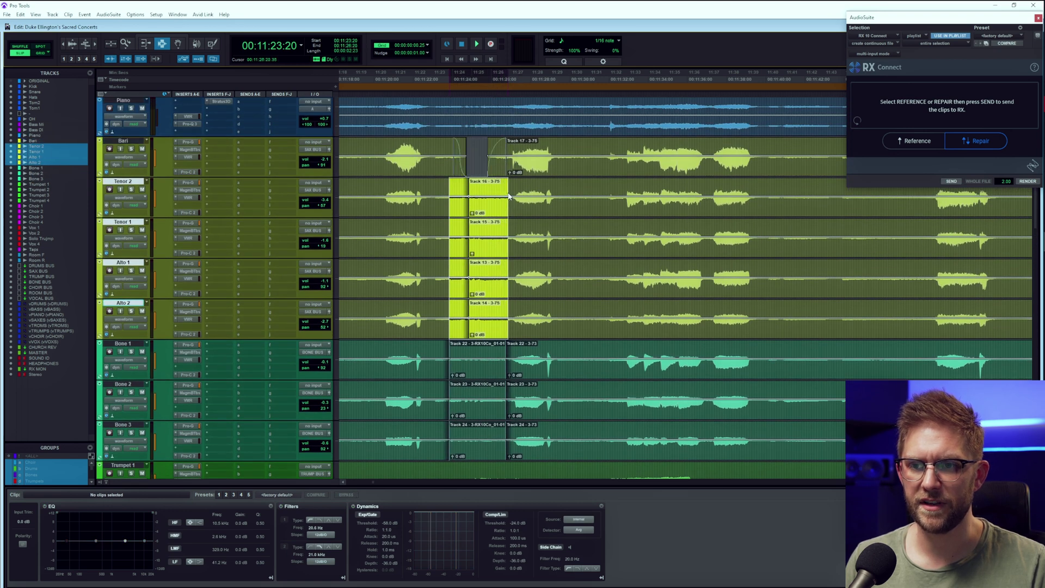
{"action": "left_click", "coordinate": [956, 184]}
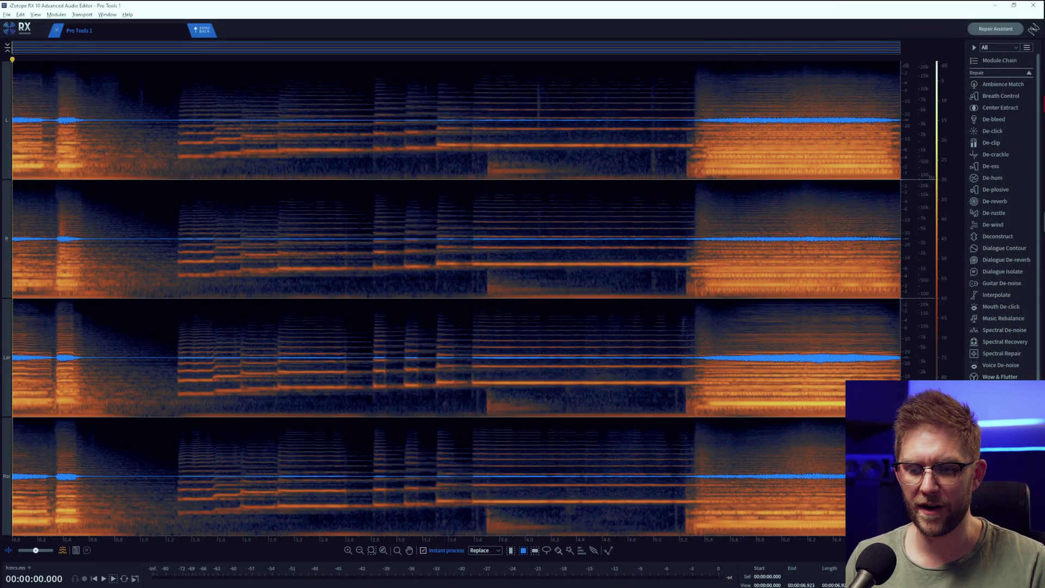
{"action": "left_click_drag", "start_coordinate": [482, 505], "coordinate": [596, 536]}
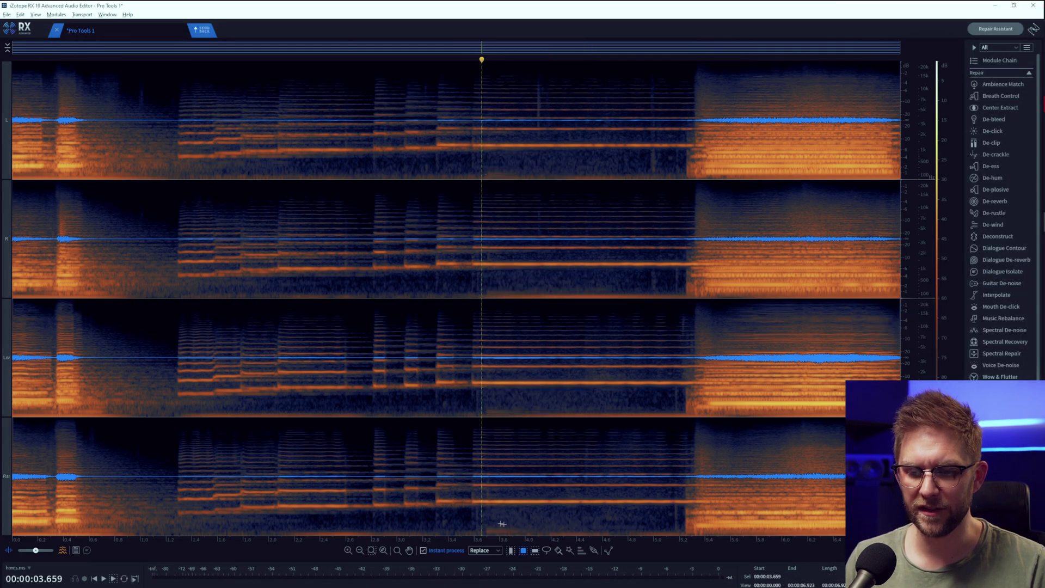
{"action": "left_click_drag", "start_coordinate": [481, 523], "coordinate": [491, 494]}
{"action": "left_click", "coordinate": [492, 530]}
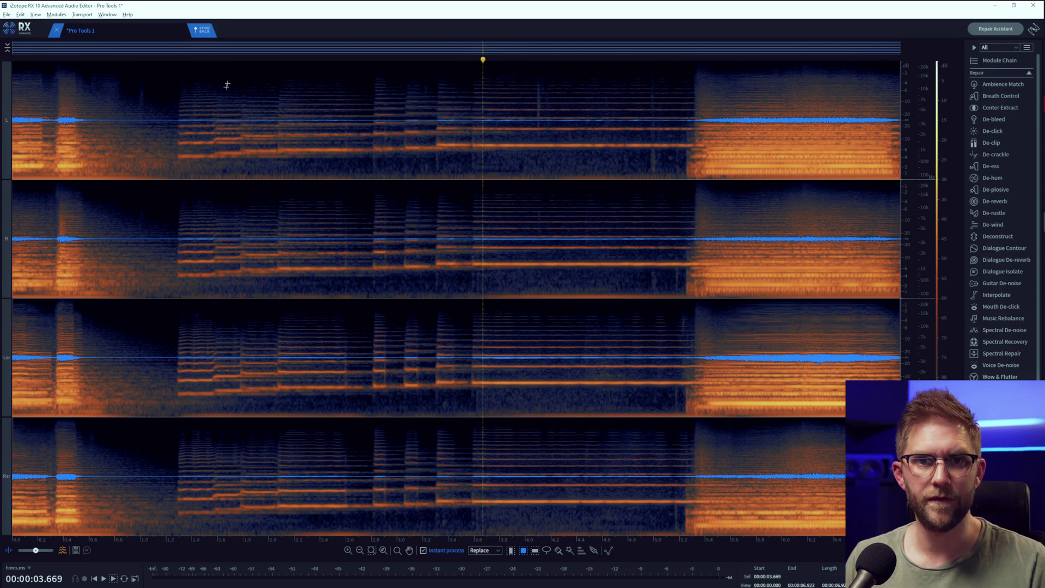
{"action": "left_click", "coordinate": [203, 31]}
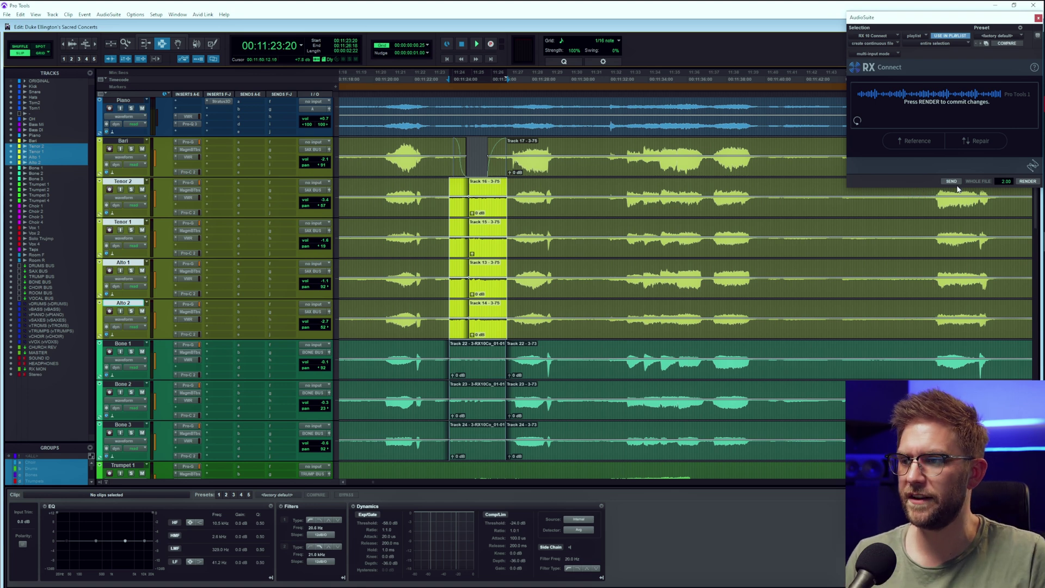
{"action": "left_click", "coordinate": [1023, 182]}
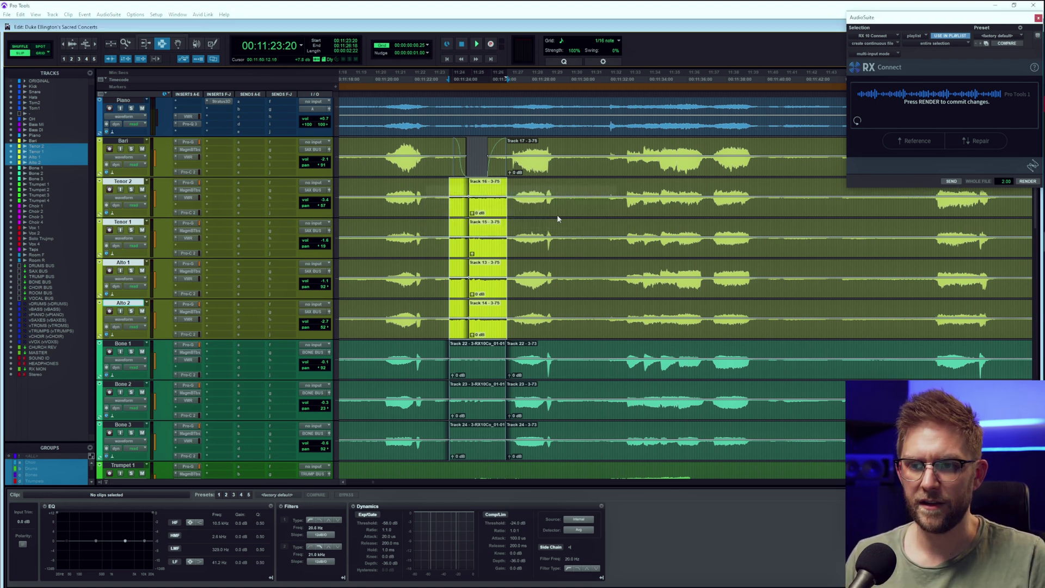
{"action": "left_click", "coordinate": [473, 160]}
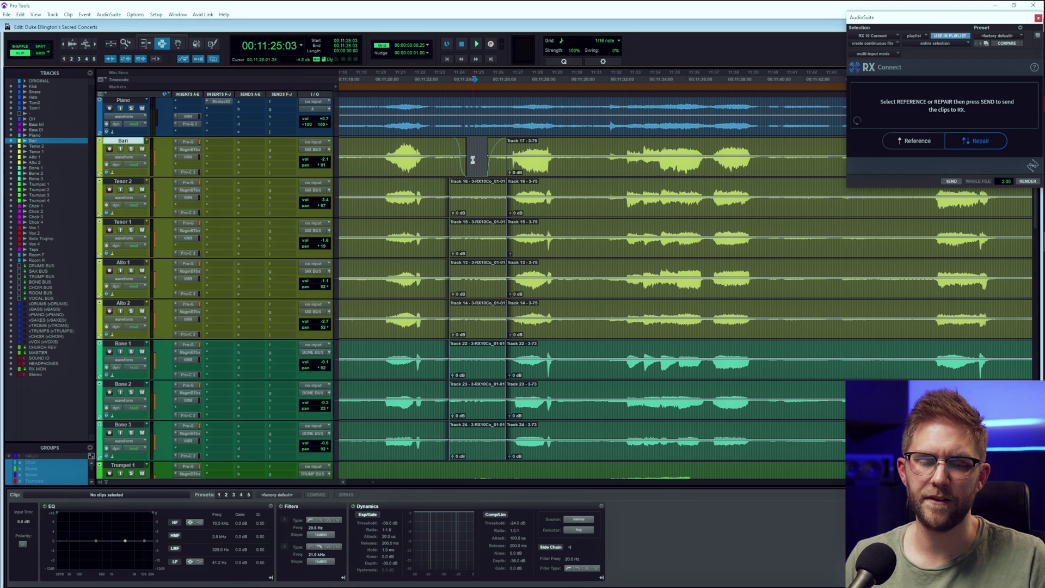
- Select the Piano track, audition the stray note, and mark 11:23:19 to 11:26:23 on it
{"action": "scroll", "coordinate": [474, 169], "scroll_direction": "up", "scroll_amount": 1}
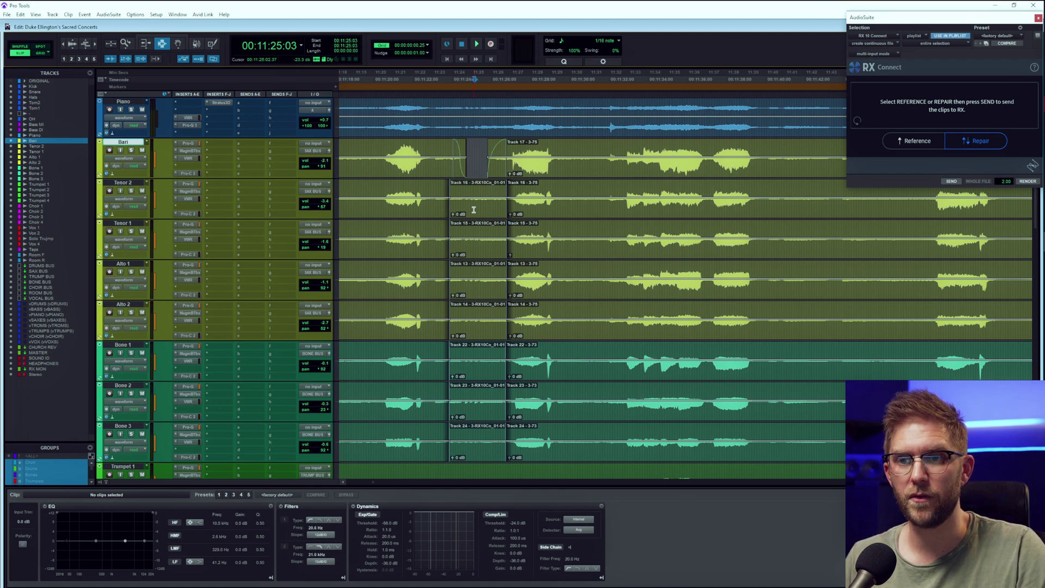
{"action": "scroll", "coordinate": [473, 209], "scroll_direction": "up", "scroll_amount": 4}
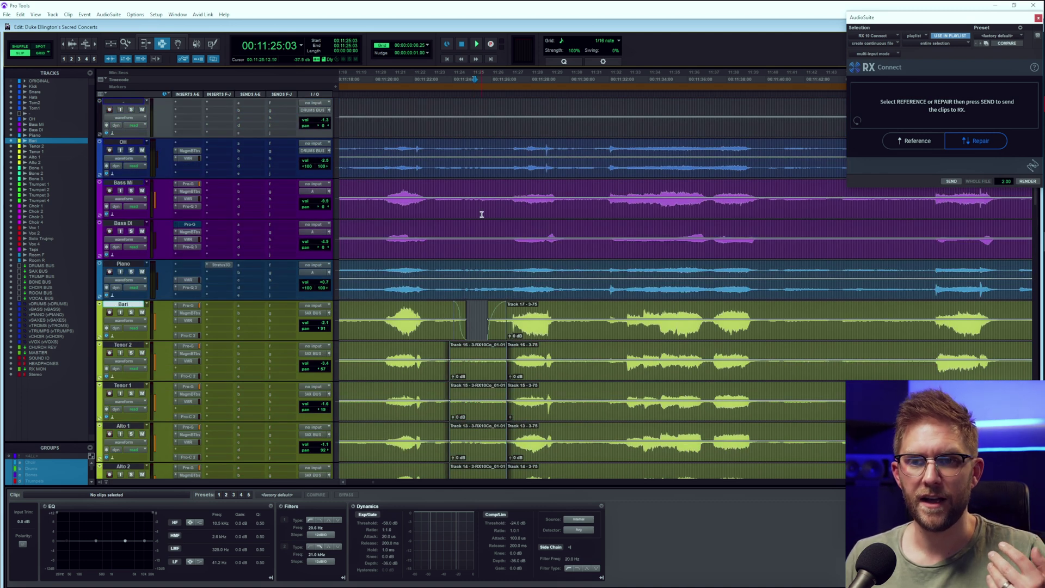
{"action": "scroll", "coordinate": [493, 218], "scroll_direction": "down", "scroll_amount": 1}
{"action": "scroll", "coordinate": [500, 223], "scroll_direction": "down", "scroll_amount": 1}
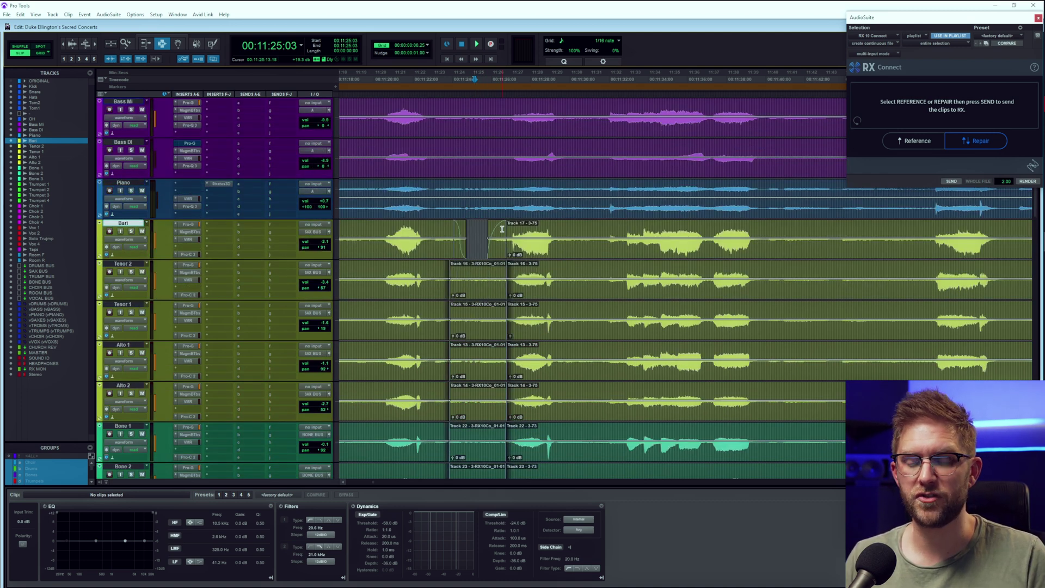
{"action": "scroll", "coordinate": [445, 260], "scroll_direction": "up", "scroll_amount": 1}
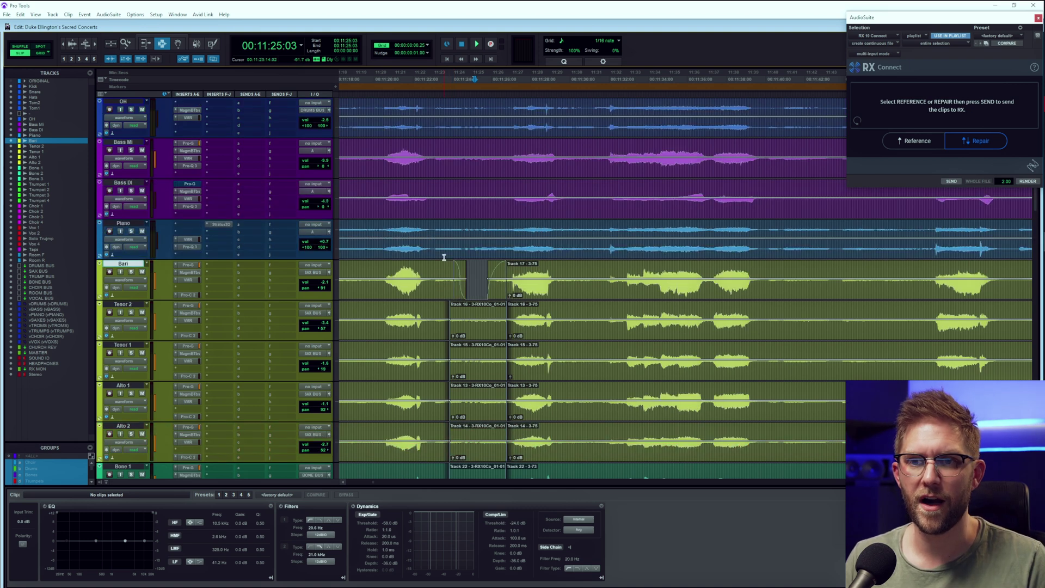
{"action": "left_click", "coordinate": [417, 224]}
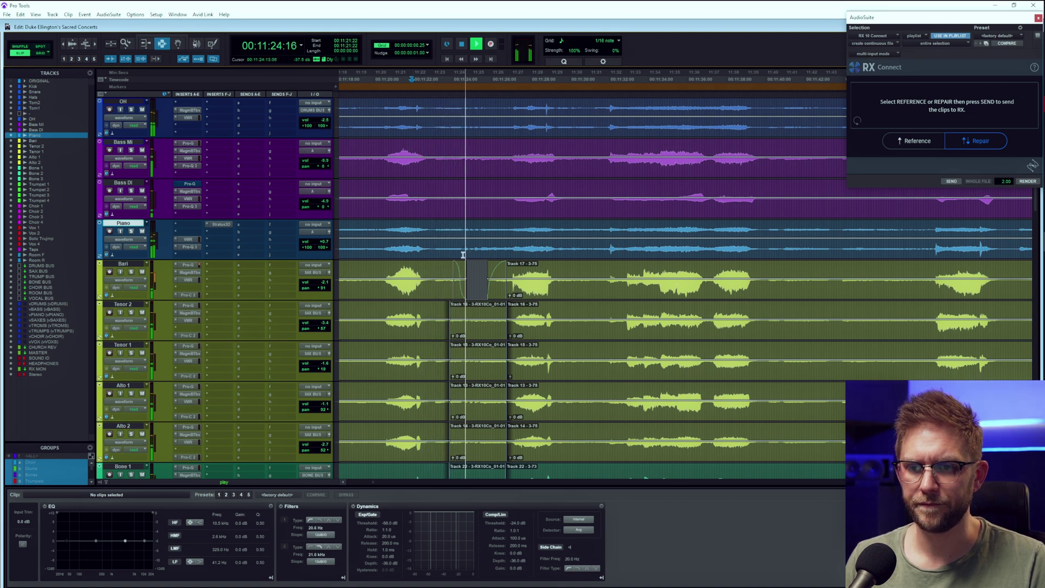
{"action": "key", "text": "space"}
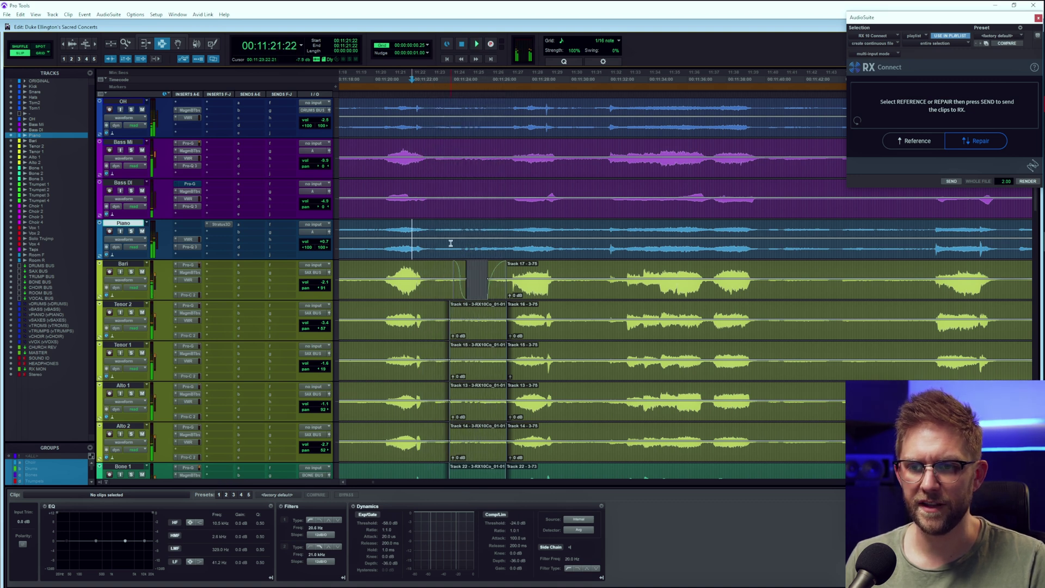
{"action": "key", "text": "space"}
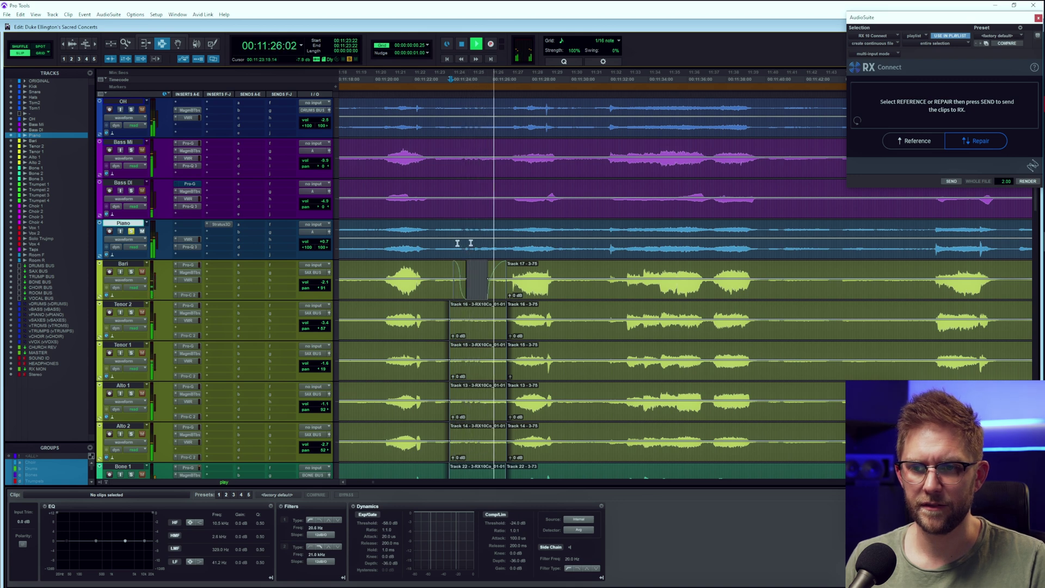
{"action": "left_click_drag", "start_coordinate": [448, 243], "coordinate": [512, 248]}
- Erase the stray note's band from the Piano clip in RX, send it back and render
{"action": "left_click", "coordinate": [957, 182]}
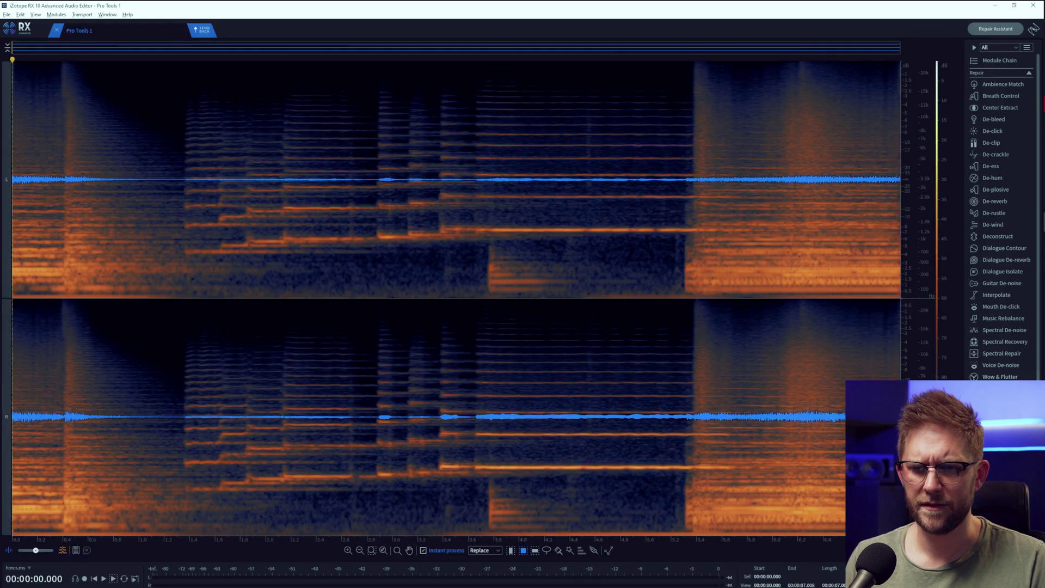
{"action": "left_click_drag", "start_coordinate": [483, 476], "coordinate": [599, 535]}
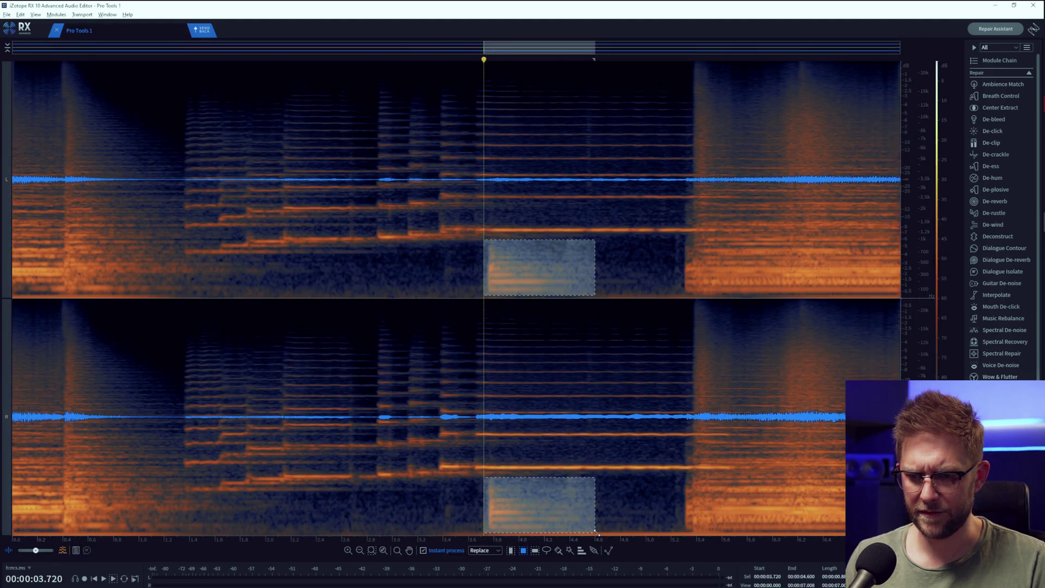
{"action": "key", "text": "space"}
{"action": "left_click_drag", "start_coordinate": [581, 496], "coordinate": [632, 531]}
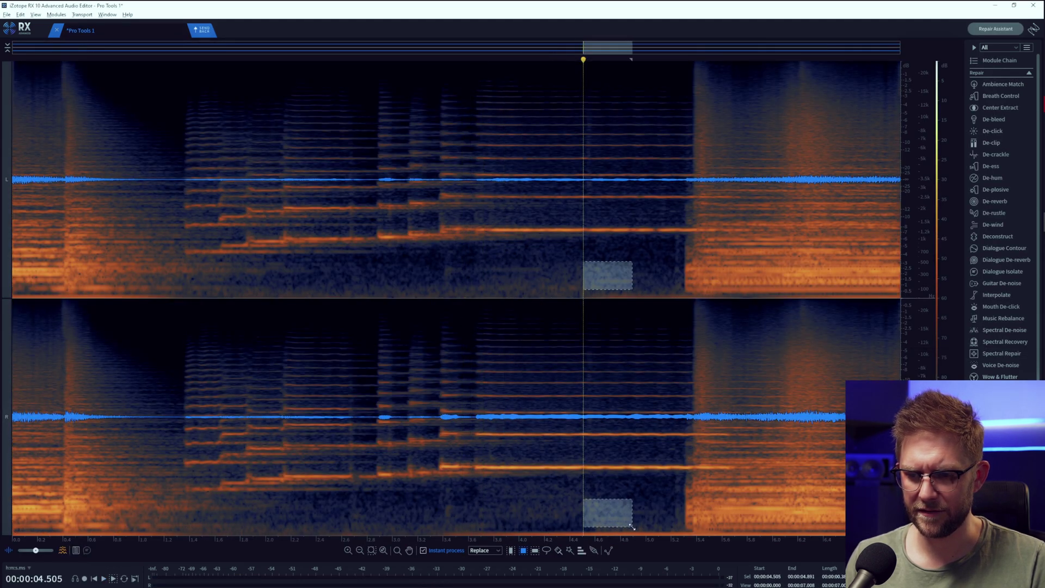
{"action": "left_click", "coordinate": [455, 463]}
{"action": "key", "text": "space"}
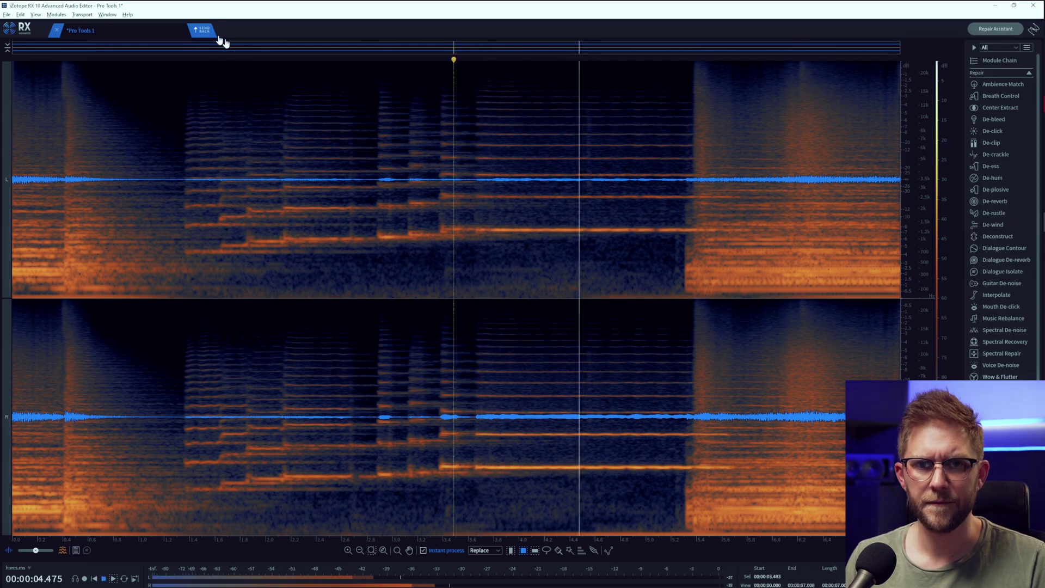
{"action": "left_click", "coordinate": [201, 31]}
{"action": "left_click", "coordinate": [1028, 181]}
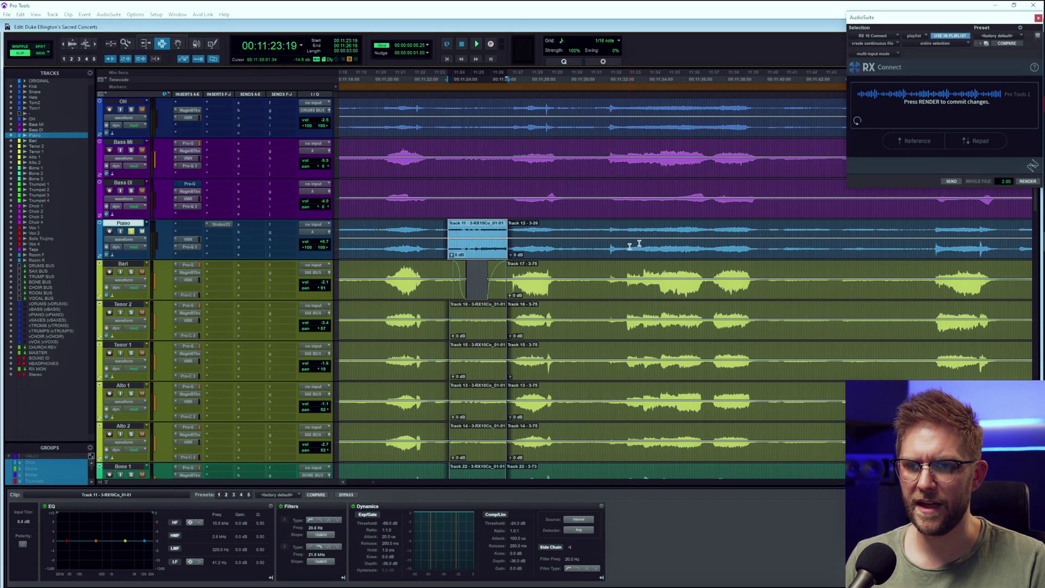
- Audition the OH track and send its stray-note passage to RX
{"action": "scroll", "coordinate": [452, 276], "scroll_direction": "up", "scroll_amount": 4}
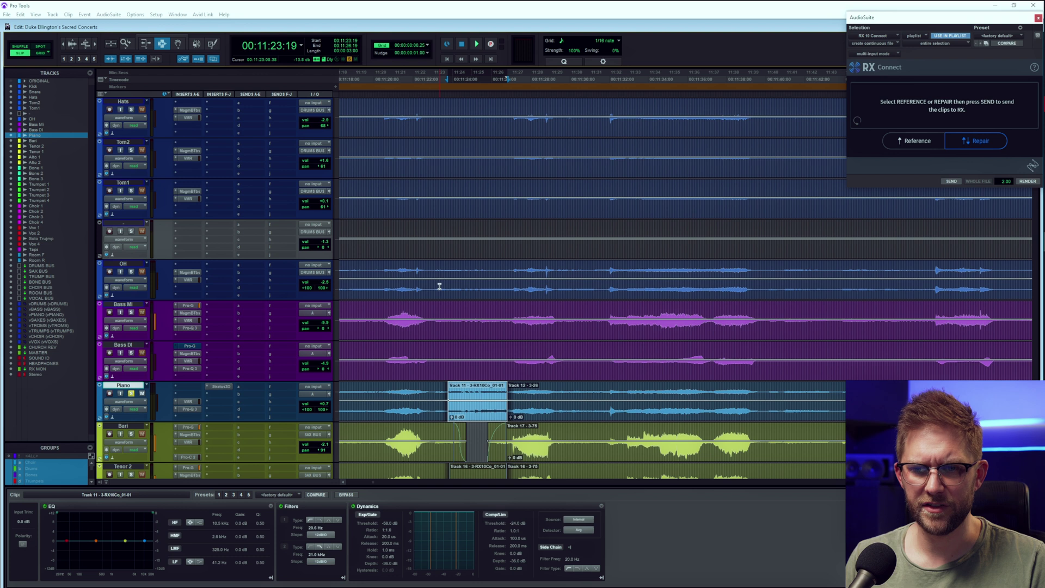
{"action": "left_click", "coordinate": [439, 286]}
{"action": "key", "text": "space"}
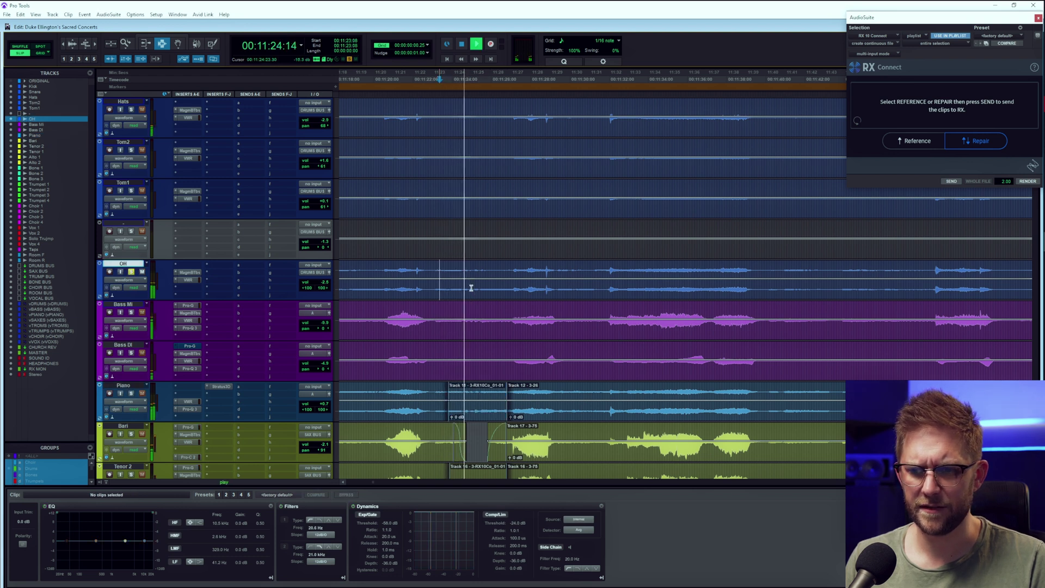
{"action": "left_click_drag", "start_coordinate": [445, 282], "coordinate": [504, 292]}
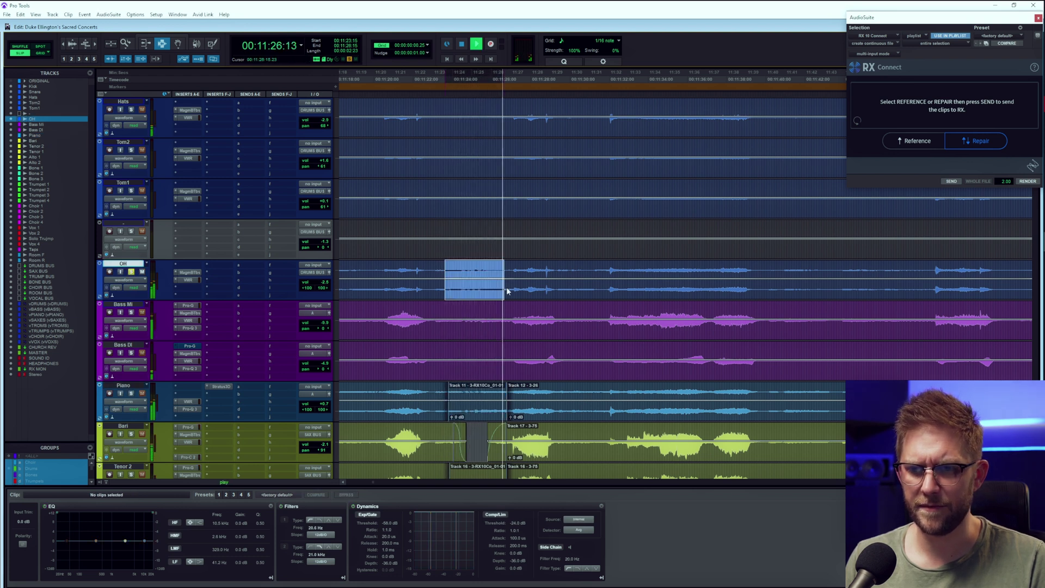
{"action": "key", "text": "space"}
{"action": "left_click", "coordinate": [945, 182]}
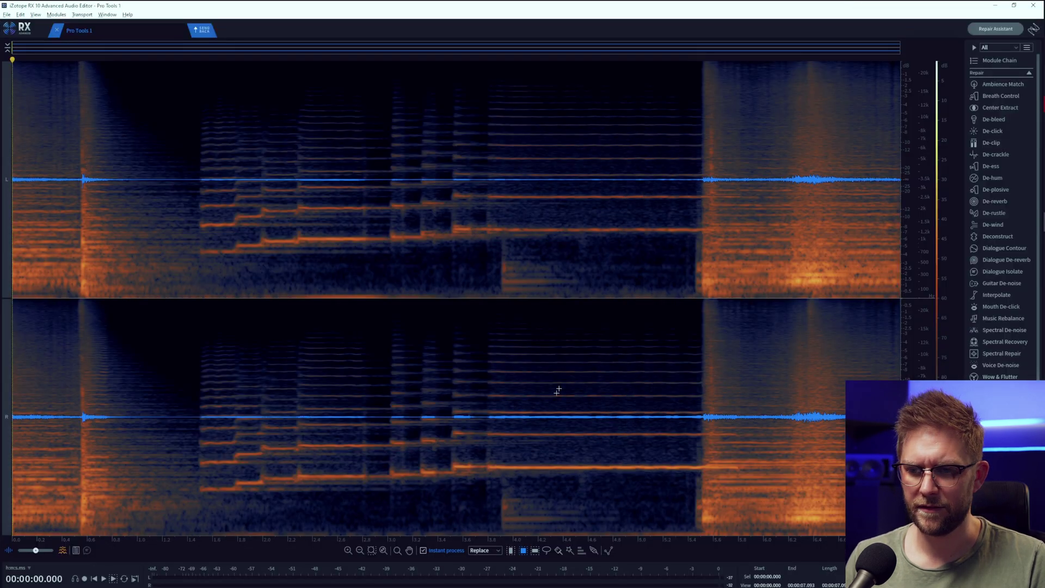
- Erase the note in the OH spectrogram, render the repair, and check playback from 11:23:12
{"action": "left_click_drag", "start_coordinate": [495, 479], "coordinate": [635, 532]}
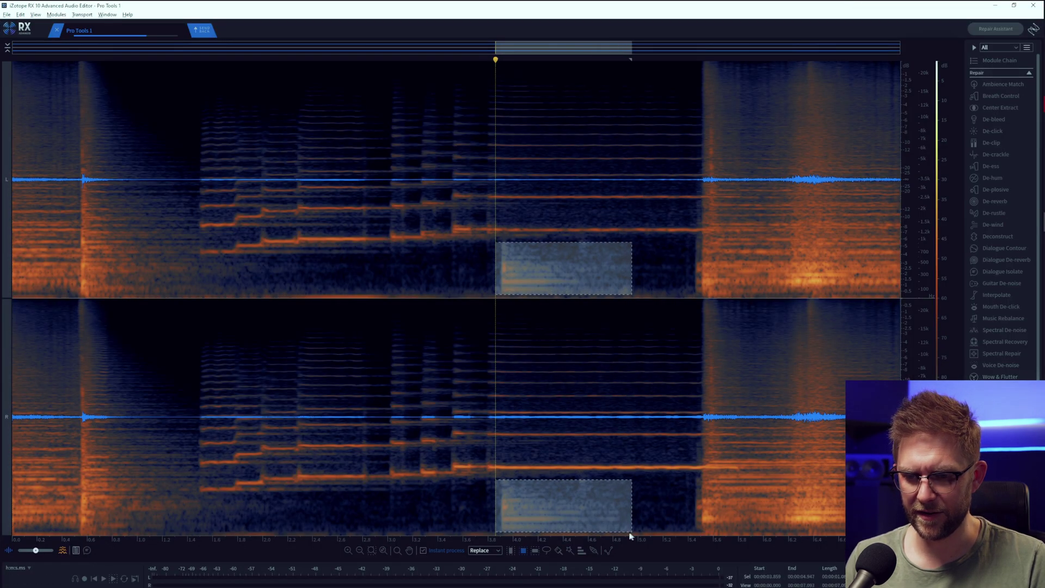
{"action": "left_click", "coordinate": [471, 163]}
{"action": "key", "text": "space"}
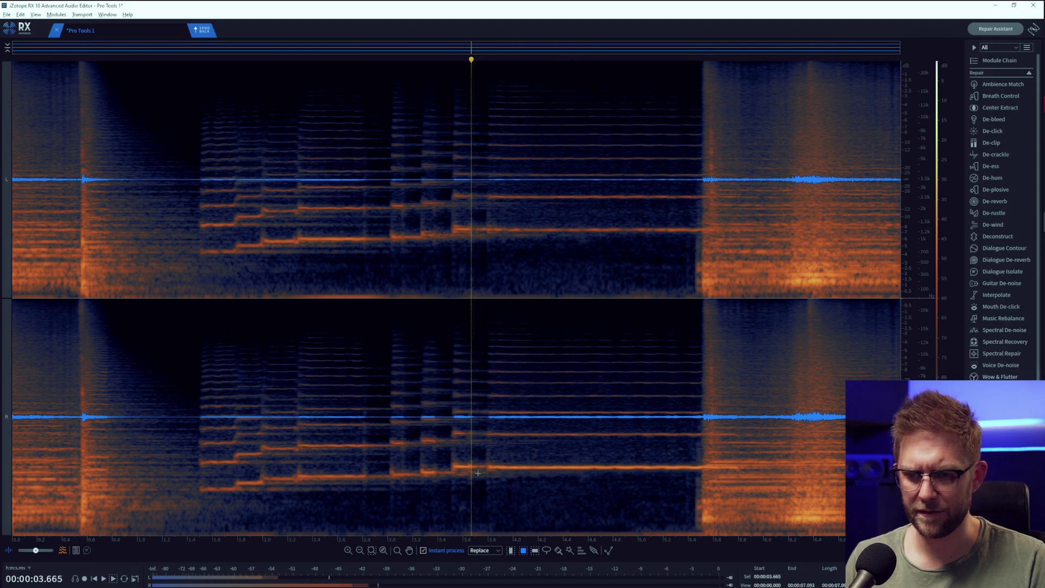
{"action": "left_click", "coordinate": [202, 30]}
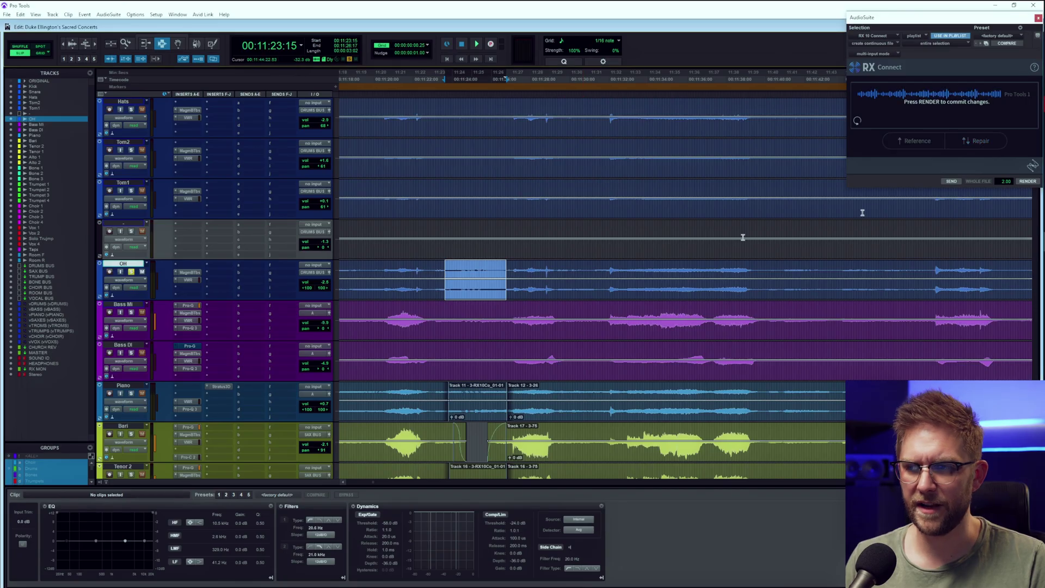
{"action": "left_click", "coordinate": [1027, 181]}
{"action": "left_click", "coordinate": [436, 280]}
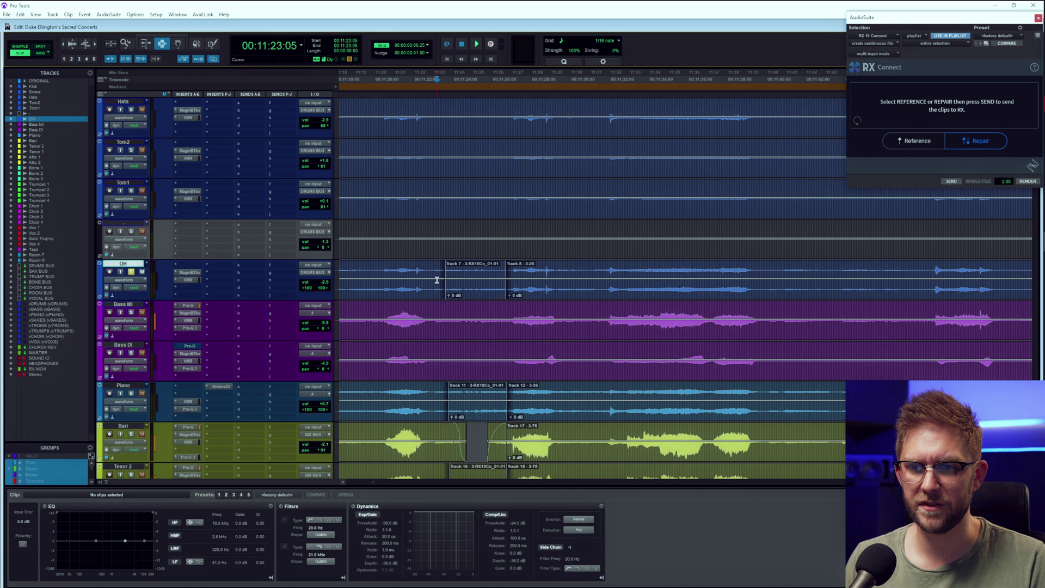
{"action": "key", "text": "space"}
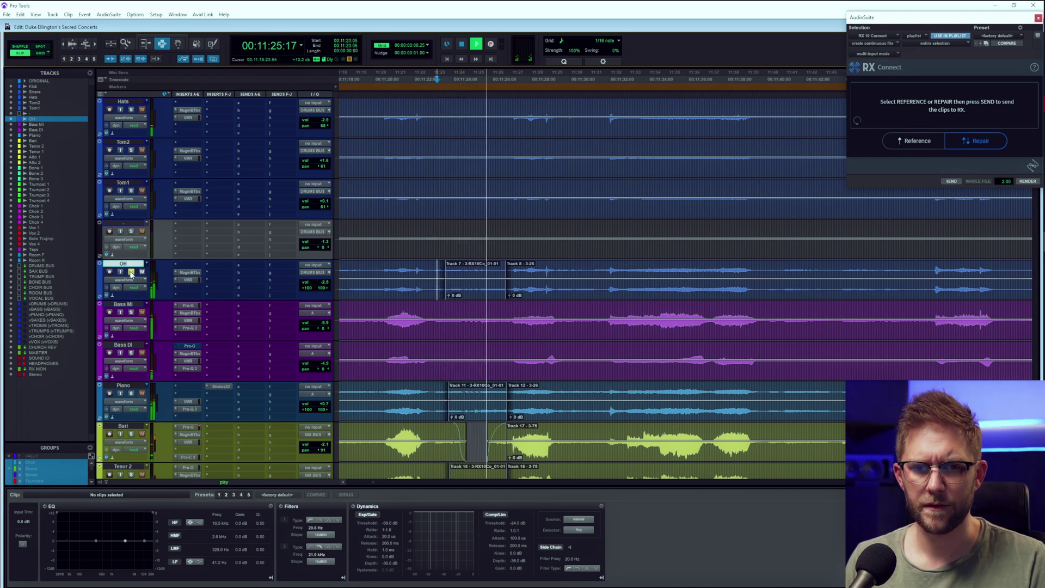
{"action": "left_click", "coordinate": [443, 280]}
{"action": "key", "text": "space"}
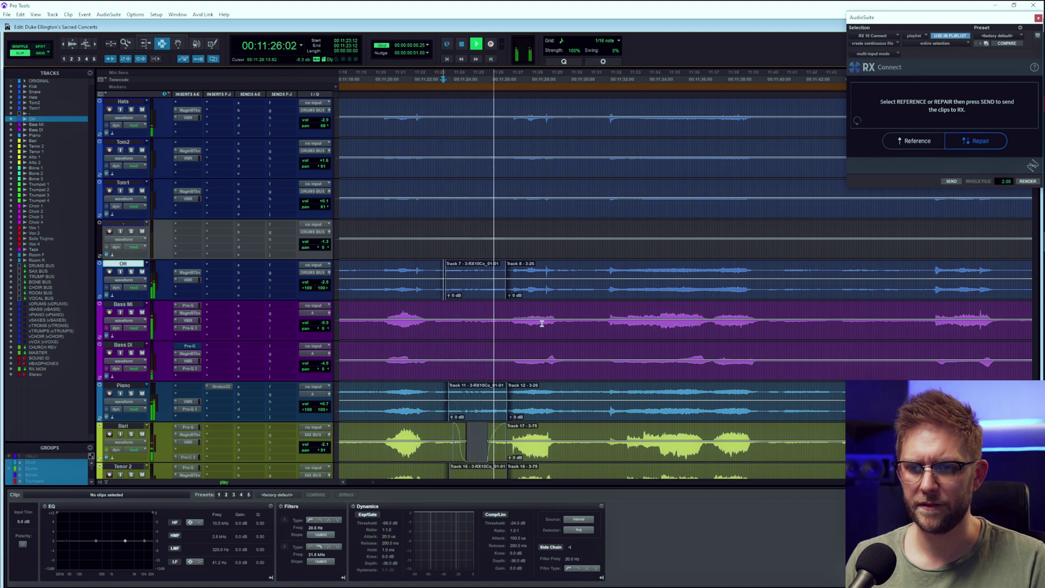
- Audition Bass Mi, mark the passage containing the stray note, and send it to RX
{"action": "key", "text": "space"}
{"action": "left_click", "coordinate": [448, 321]}
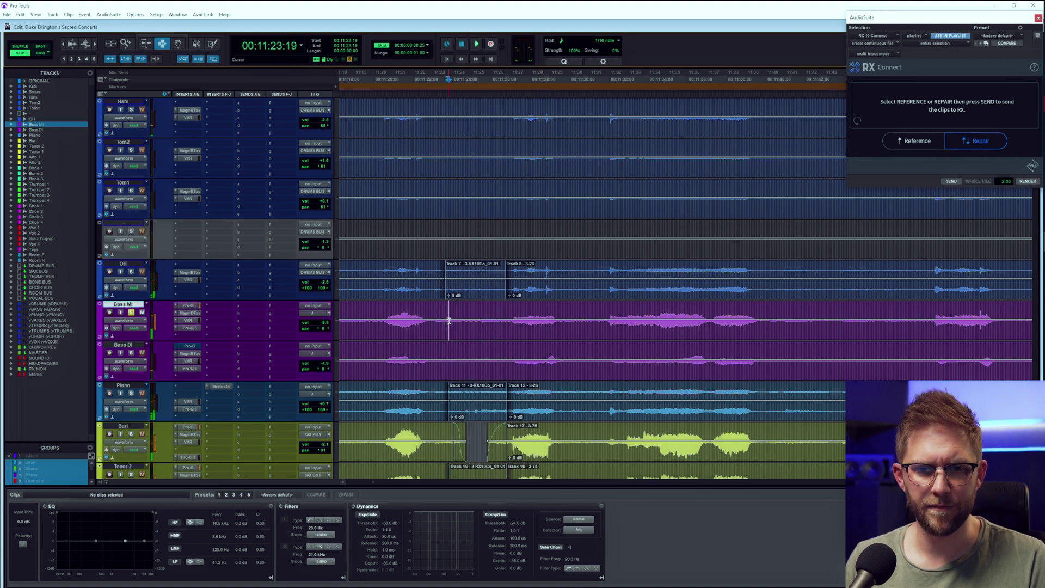
{"action": "key", "text": "space"}
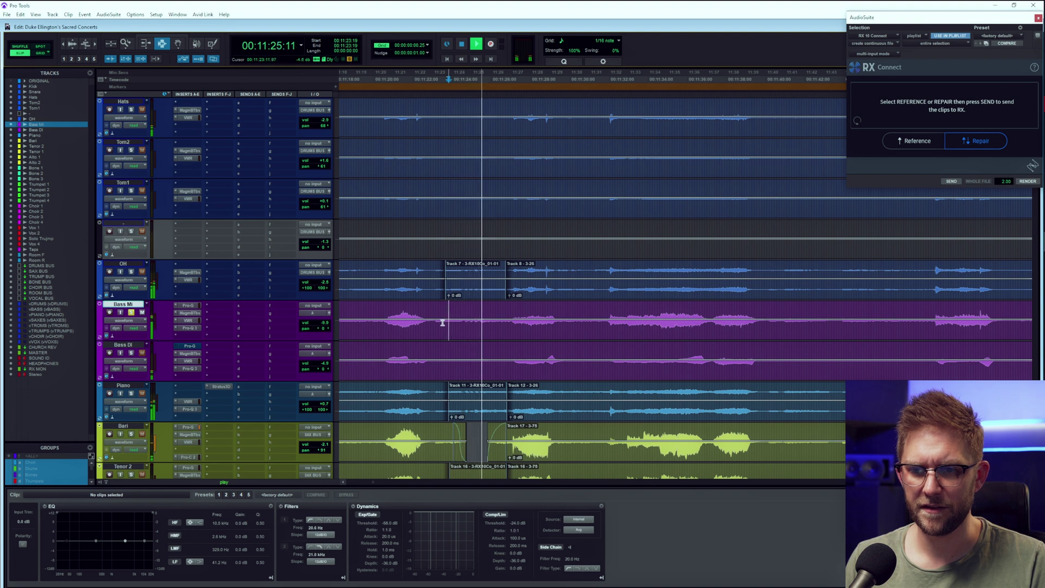
{"action": "key", "text": "space"}
{"action": "left_click_drag", "start_coordinate": [434, 323], "coordinate": [518, 329]}
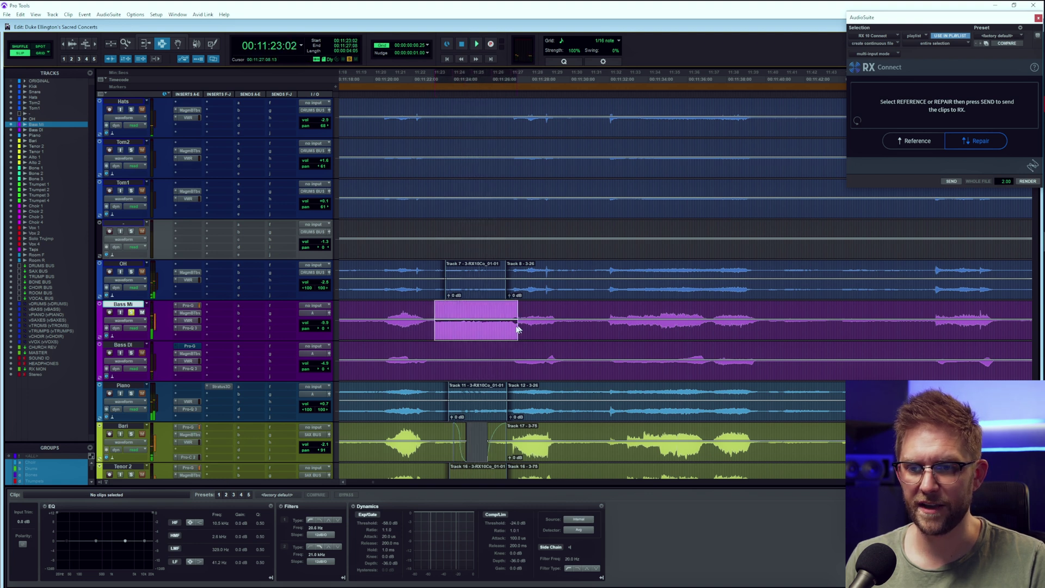
{"action": "left_click", "coordinate": [956, 181]}
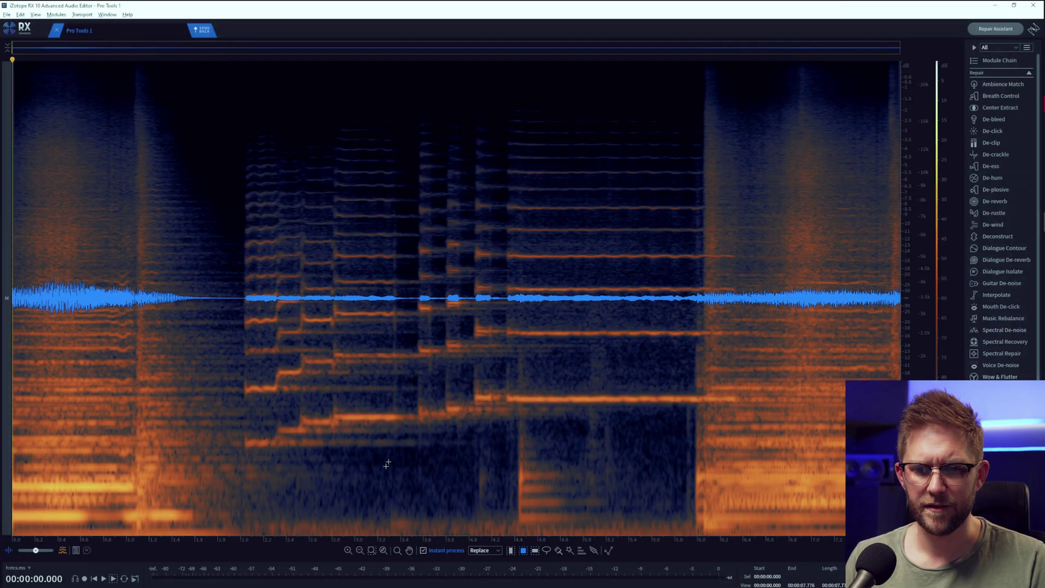
- Delete the note's band in the Bass Mi spectrogram, render the repair, and play it back
{"action": "left_click_drag", "start_coordinate": [513, 417], "coordinate": [630, 530]}
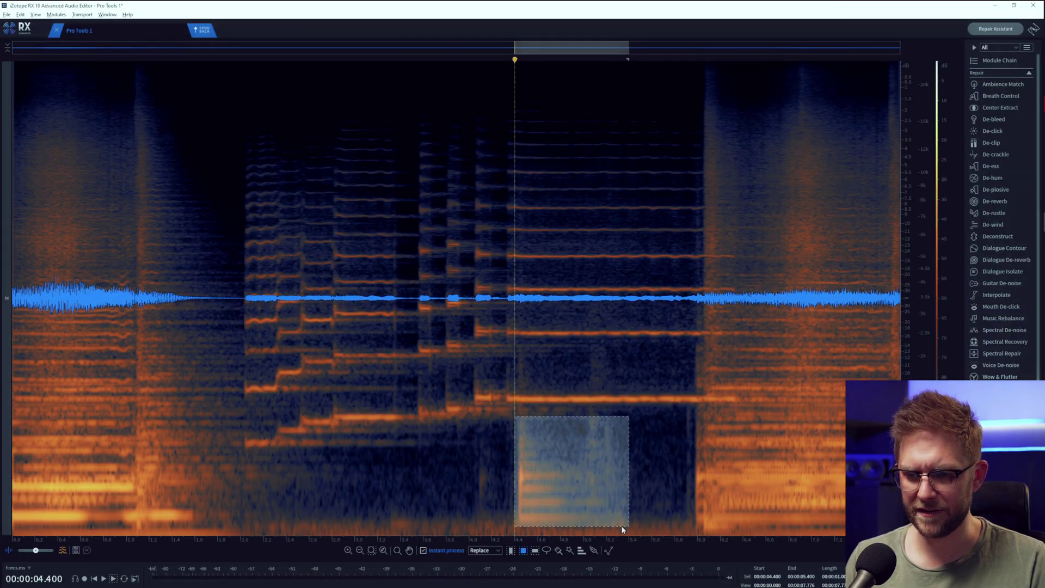
{"action": "key", "text": "Delete"}
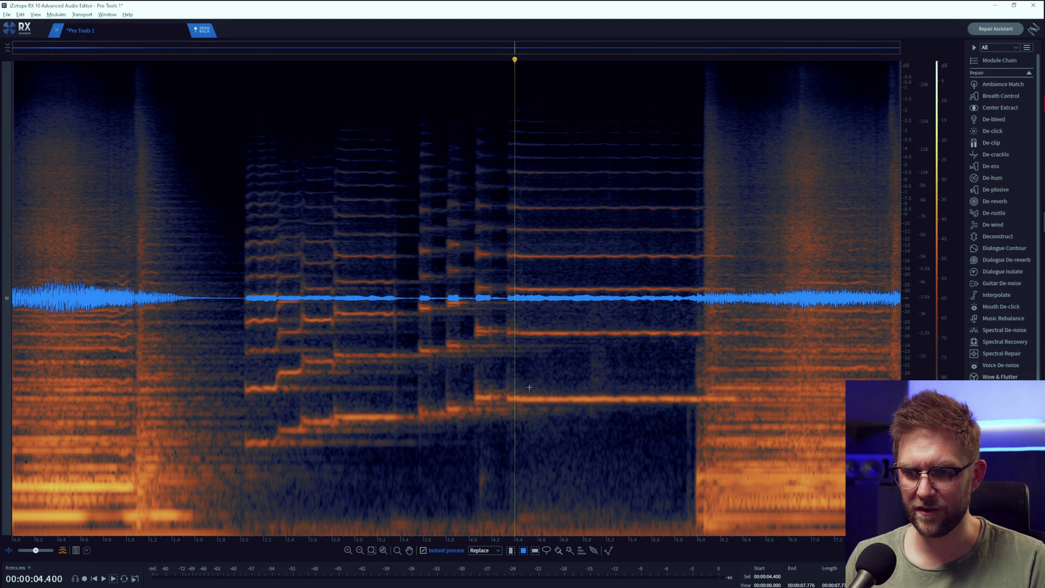
{"action": "left_click", "coordinate": [586, 353]}
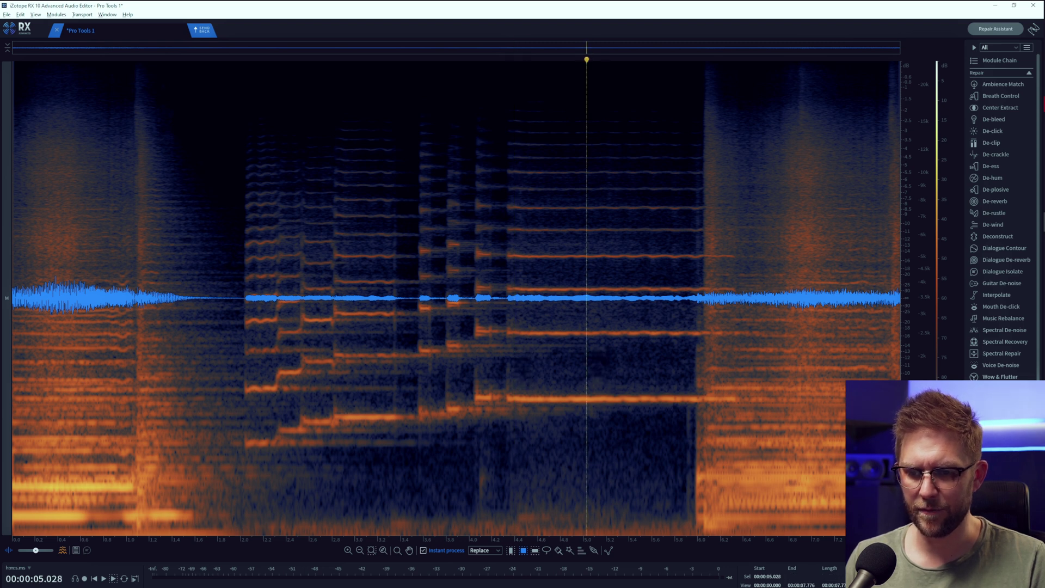
{"action": "left_click", "coordinate": [474, 218]}
{"action": "left_click", "coordinate": [200, 30]}
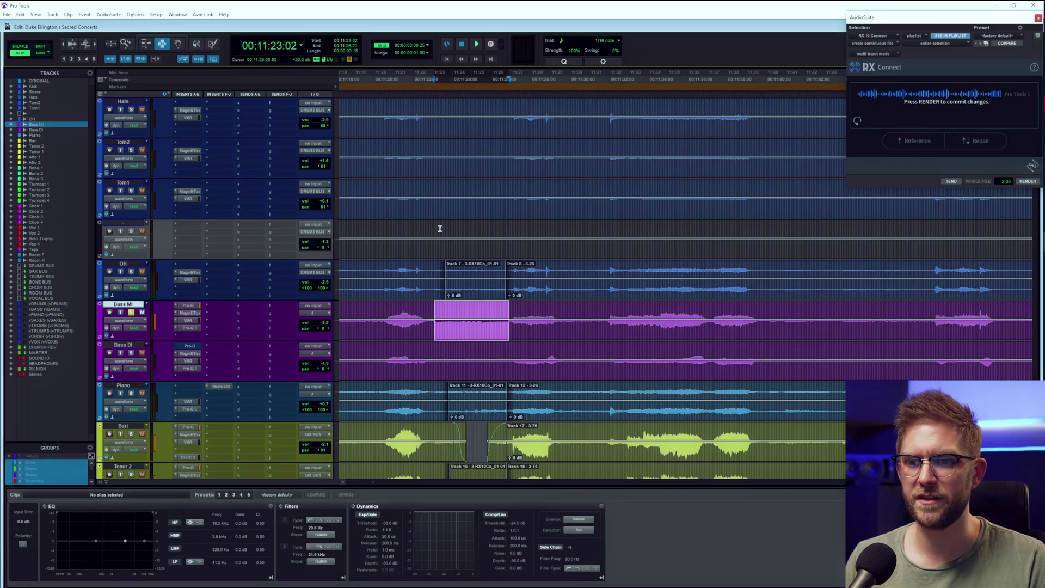
{"action": "left_click", "coordinate": [1026, 188]}
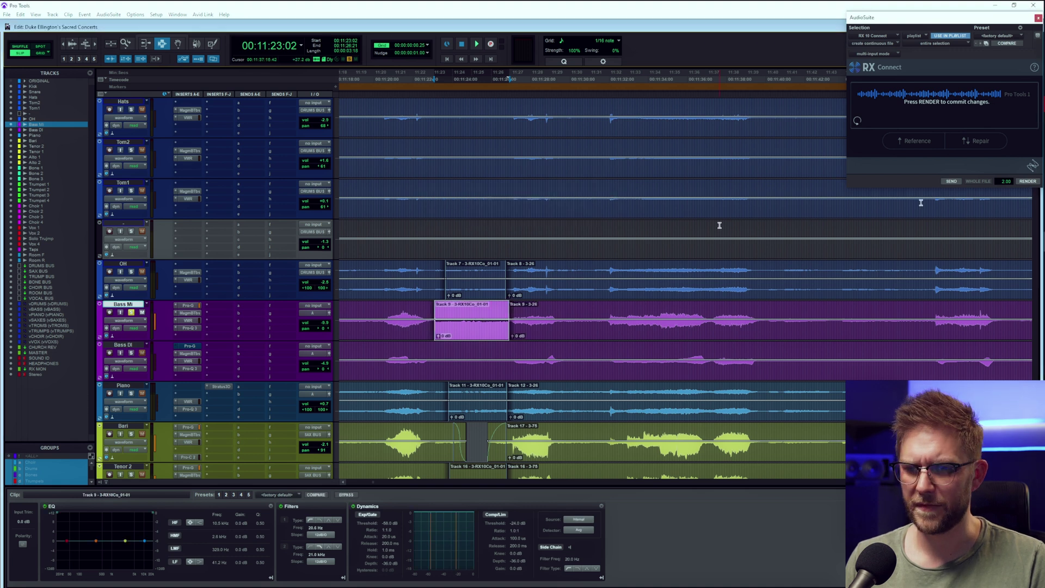
{"action": "left_click", "coordinate": [400, 326]}
{"action": "key", "text": "space"}
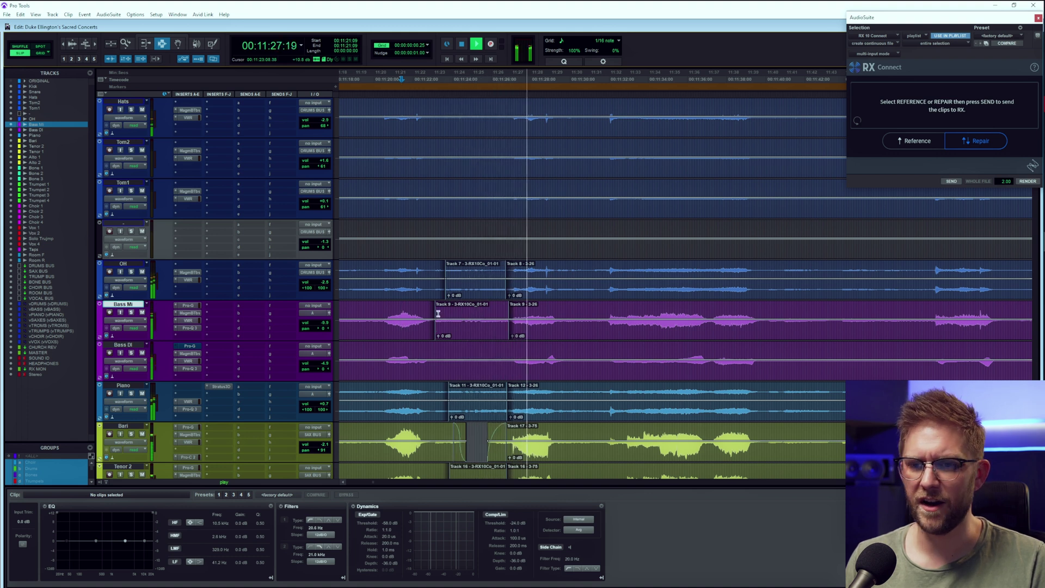
- Play the RX-repaired section from 11:20:11 and stop
{"action": "left_click", "coordinate": [383, 323]}
{"action": "key", "text": "space"}
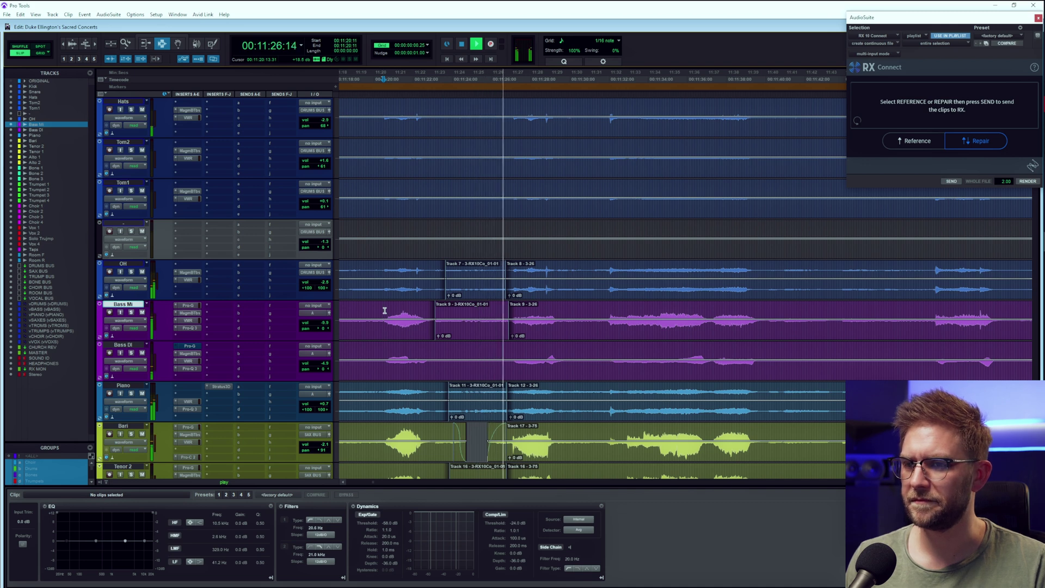
{"action": "key", "text": "space"}
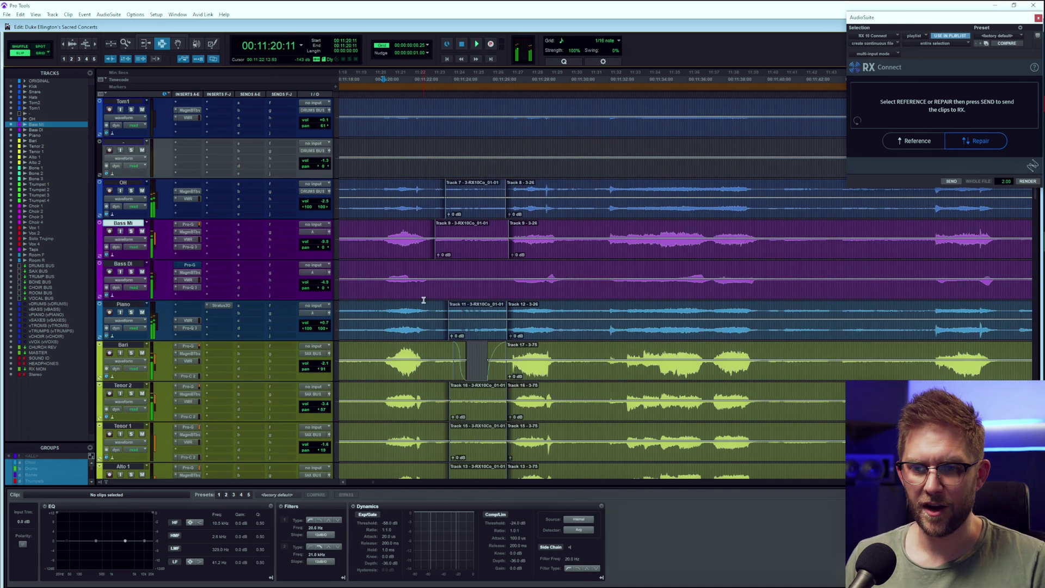
{"action": "scroll", "coordinate": [424, 299], "scroll_direction": "down", "scroll_amount": 5}
{"action": "scroll", "coordinate": [423, 299], "scroll_direction": "up", "scroll_amount": 3}
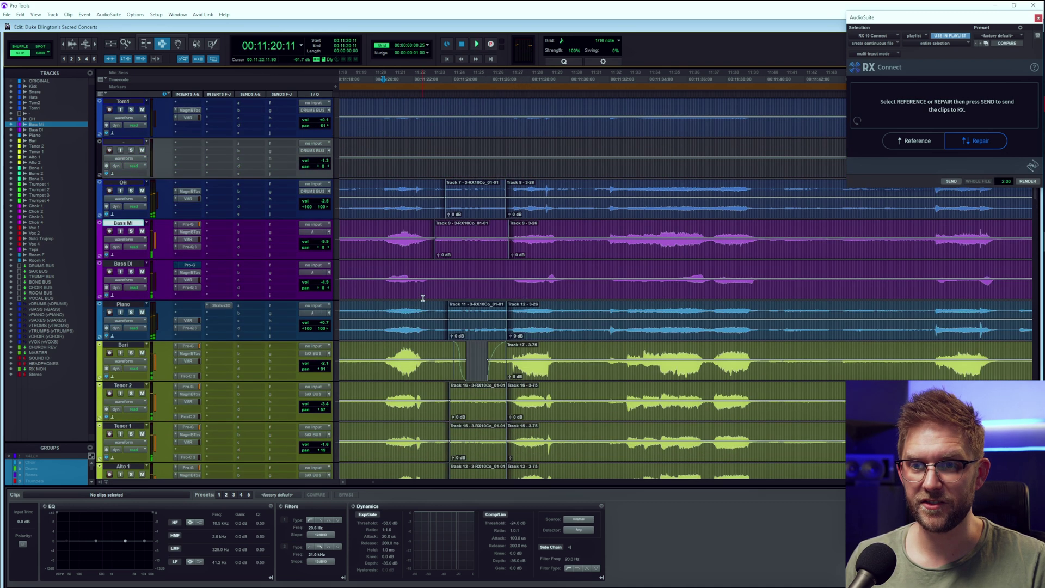
- Move the selection down to the Room mics and play them with the repair undone
{"action": "key", "text": "semicolon"}
{"action": "key", "text": "semicolon"}
{"action": "key", "text": "semicolon"}
{"action": "key", "text": "semicolon"}
{"action": "key", "text": "semicolon"}
{"action": "key", "text": "semicolon"}
{"action": "key", "text": "shift+semicolon"}
{"action": "key", "text": "shift+semicolon"}
{"action": "key", "text": "semicolon"}
{"action": "key", "text": "semicolon"}
{"action": "key", "text": "semicolon"}
{"action": "key", "text": "semicolon"}
{"action": "key", "text": "semicolon"}
{"action": "key", "text": "semicolon"}
{"action": "key", "text": "semicolon"}
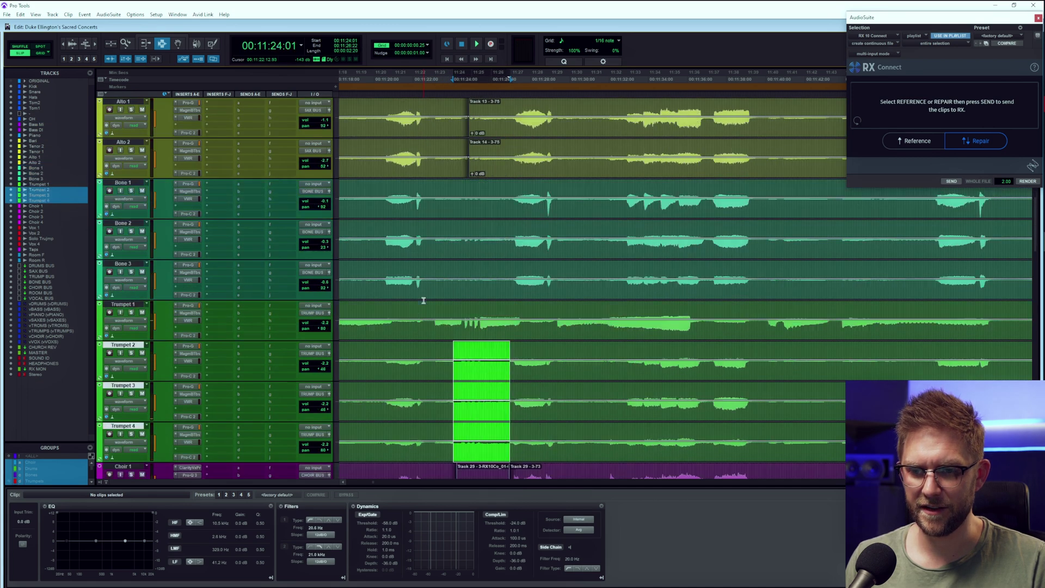
{"action": "key", "text": "shift+semicolon"}
{"action": "key", "text": "ctrl+z"}
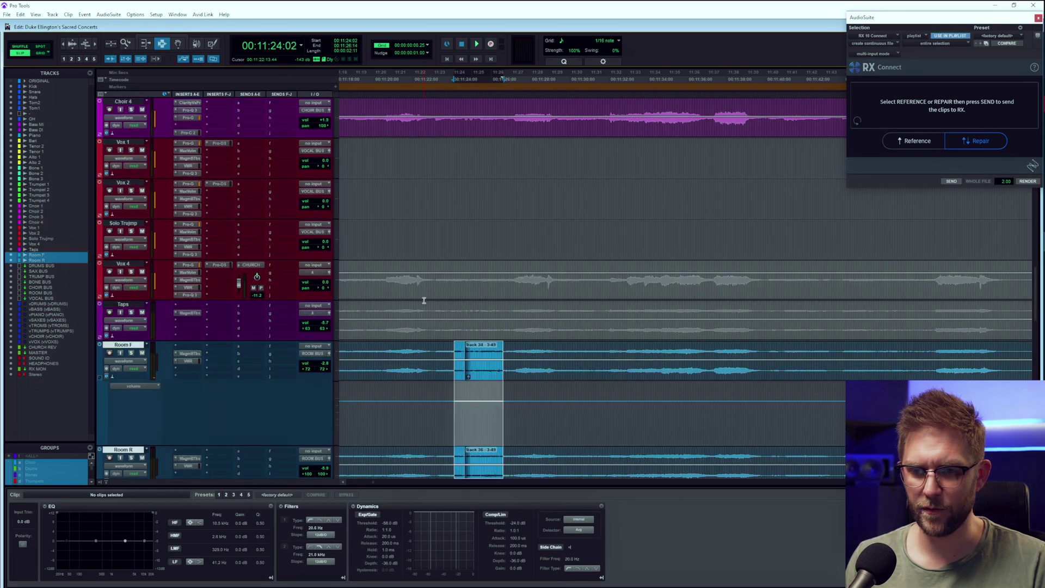
{"action": "key", "text": "space"}
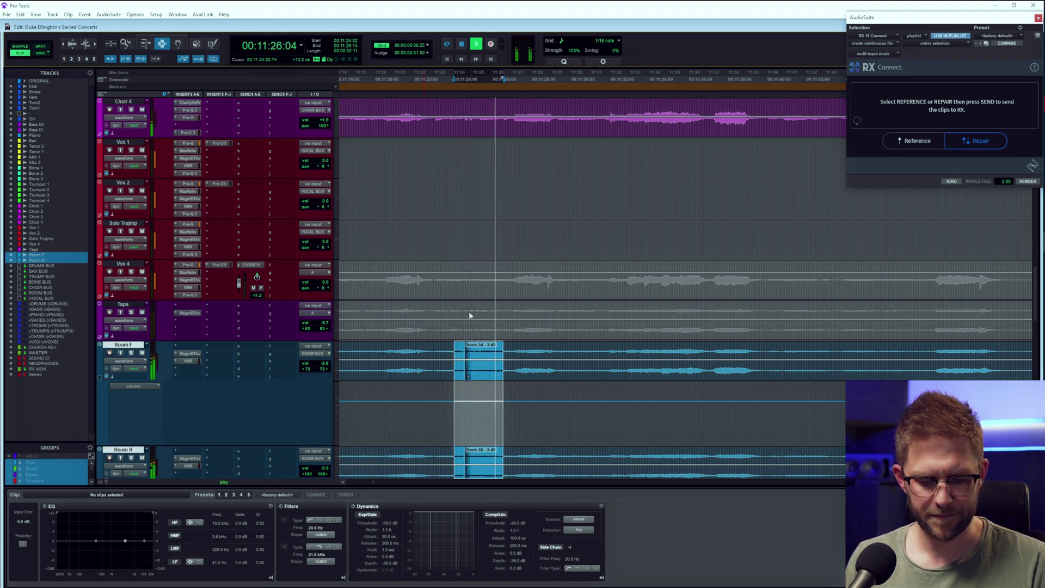
- Dismiss the accidental Save dialog, play the repaired passage from Room F, and place the insertion point on Vox 2
{"action": "key", "text": "ctrl+shift+s"}
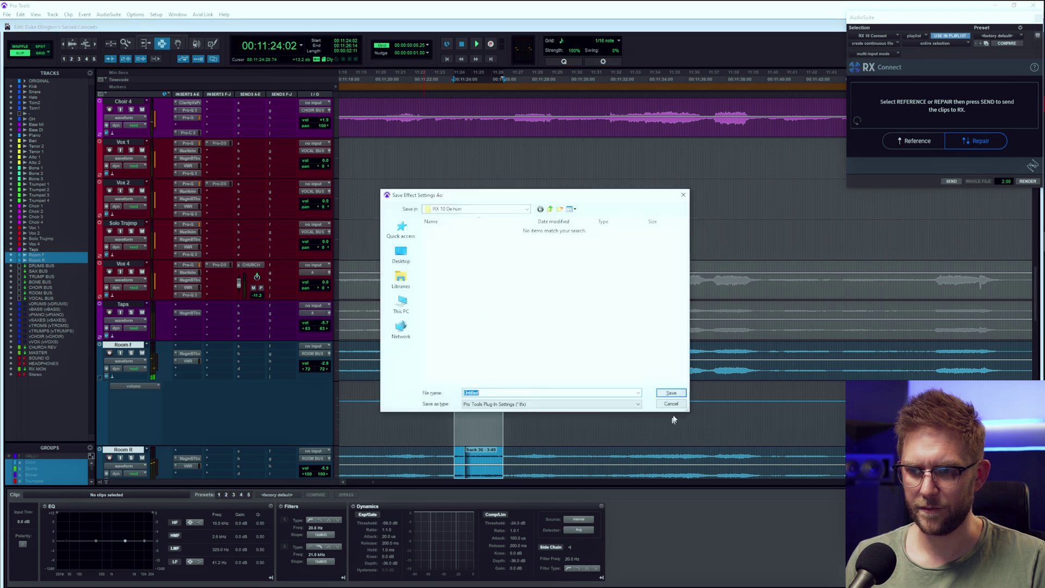
{"action": "left_click", "coordinate": [674, 405]}
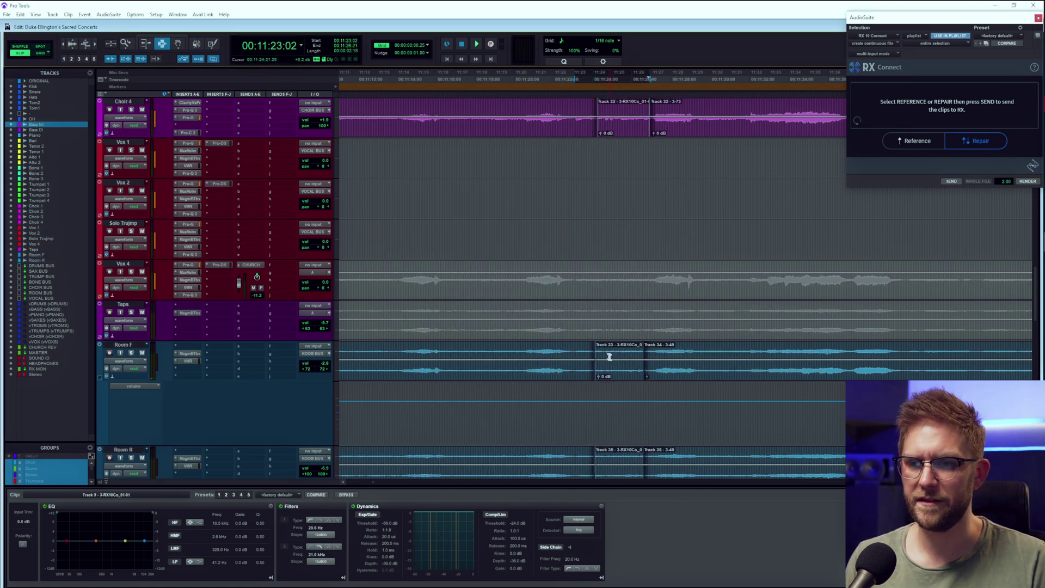
{"action": "left_click", "coordinate": [576, 351]}
{"action": "key", "text": "space"}
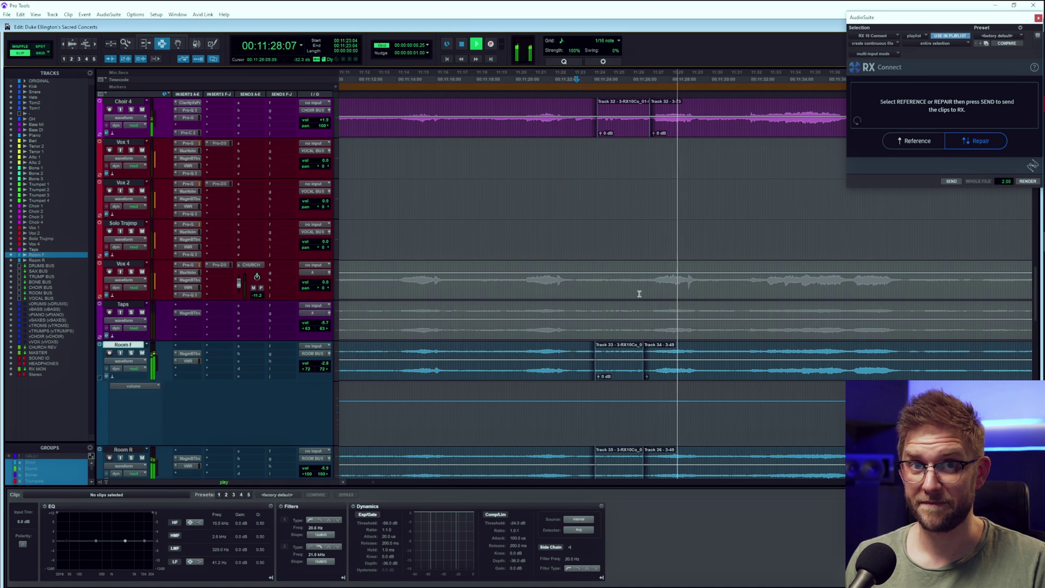
{"action": "key", "text": "space"}
{"action": "left_click", "coordinate": [588, 213]}
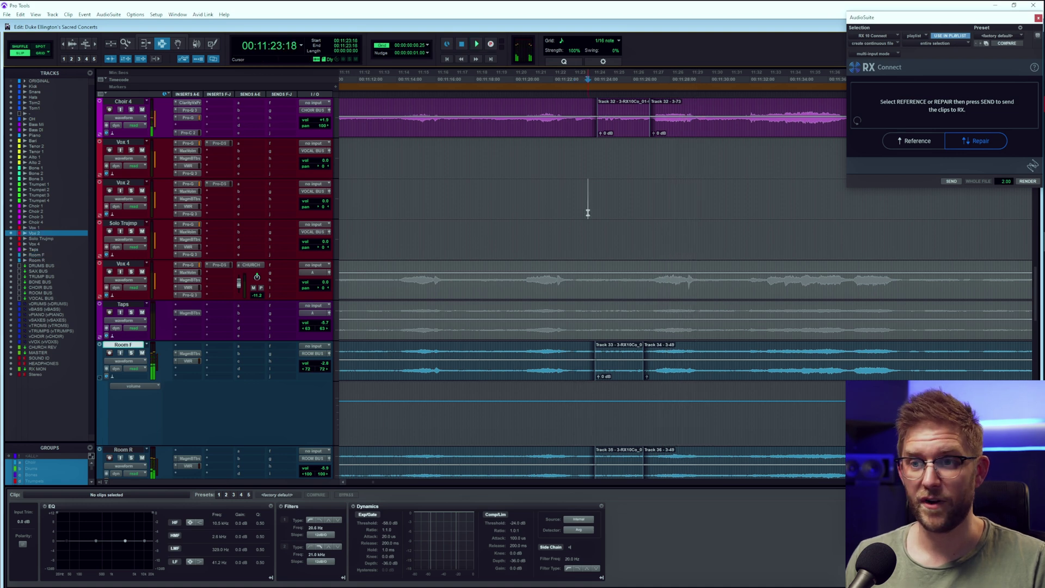
{"action": "scroll", "coordinate": [588, 214], "scroll_direction": "up", "scroll_amount": 4}
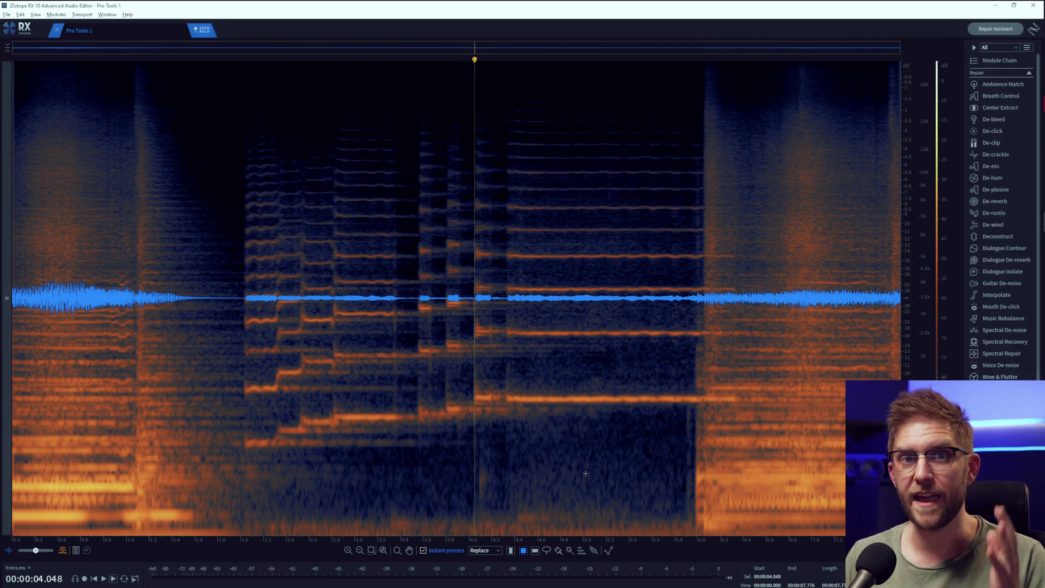
- Return from RX to Pro Tools and scroll through the tracks to check the repaired clips
{"action": "key", "text": "alt+Tab"}
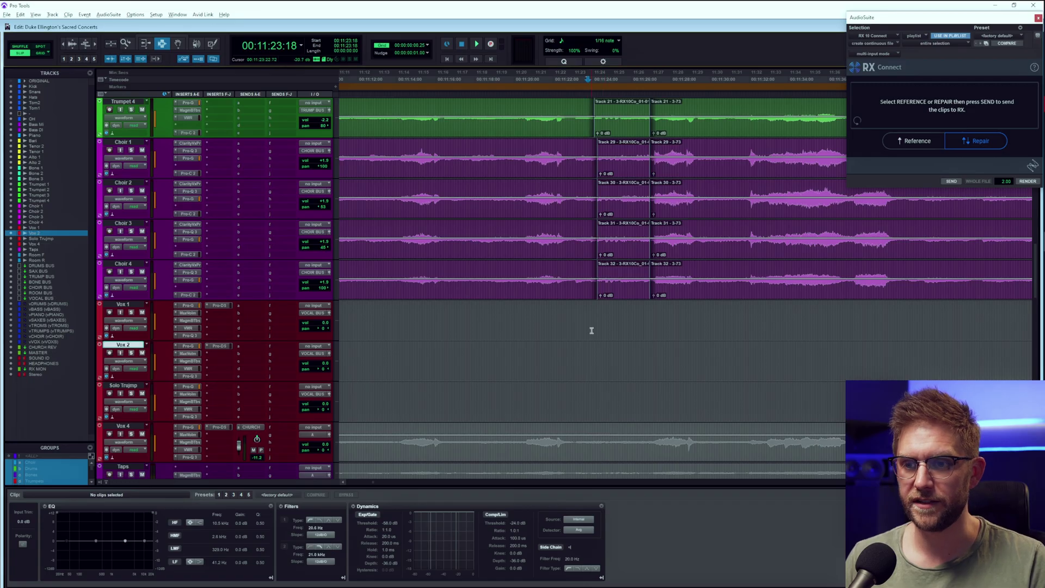
{"action": "scroll", "coordinate": [591, 330], "scroll_direction": "up", "scroll_amount": 2}
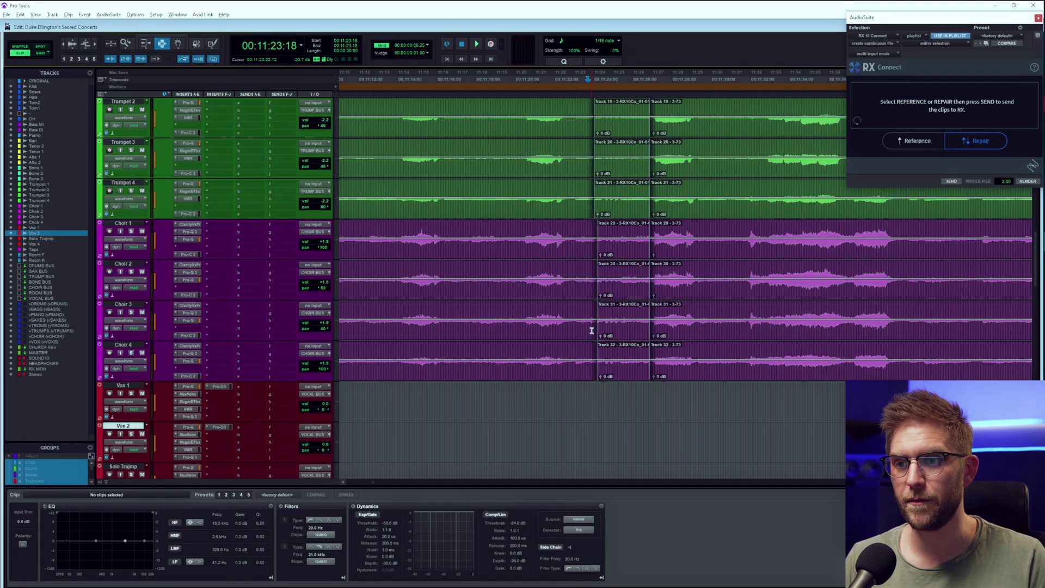
{"action": "scroll", "coordinate": [591, 330], "scroll_direction": "up", "scroll_amount": 4}
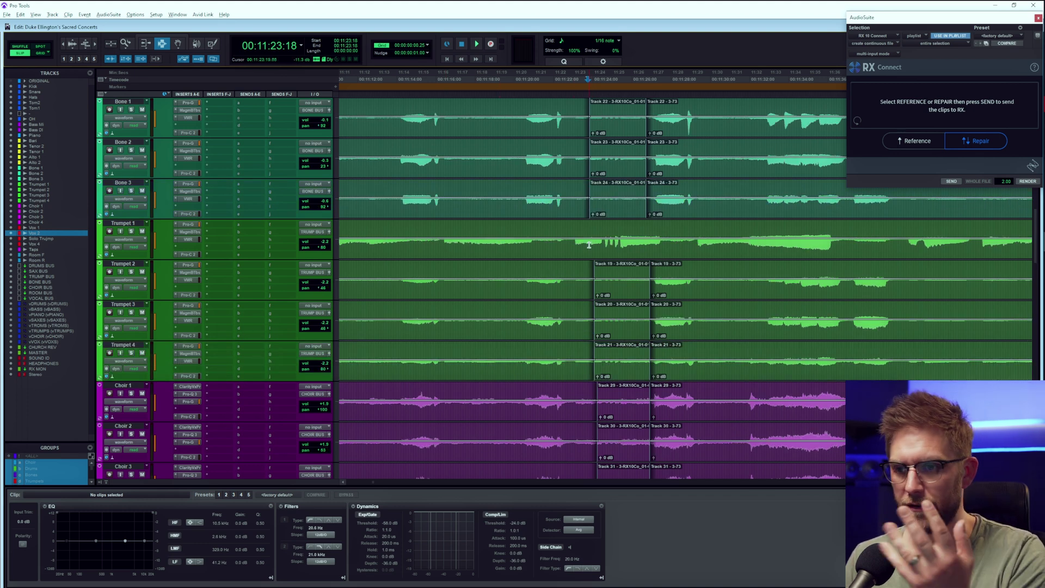
{"action": "scroll", "coordinate": [589, 244], "scroll_direction": "up", "scroll_amount": 1}
{"action": "scroll", "coordinate": [589, 243], "scroll_direction": "up", "scroll_amount": 1}
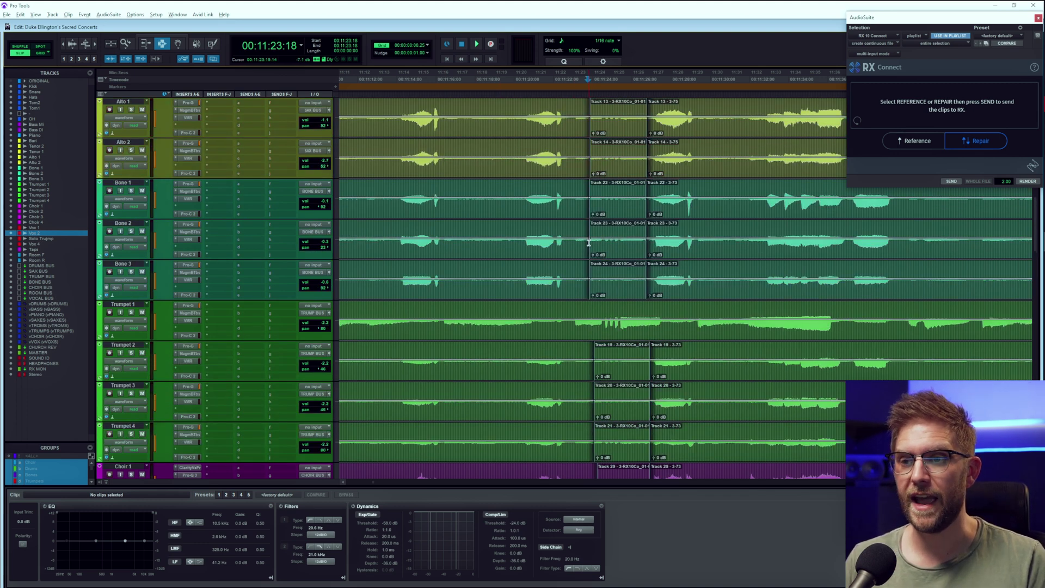
{"action": "scroll", "coordinate": [588, 243], "scroll_direction": "up", "scroll_amount": 2}
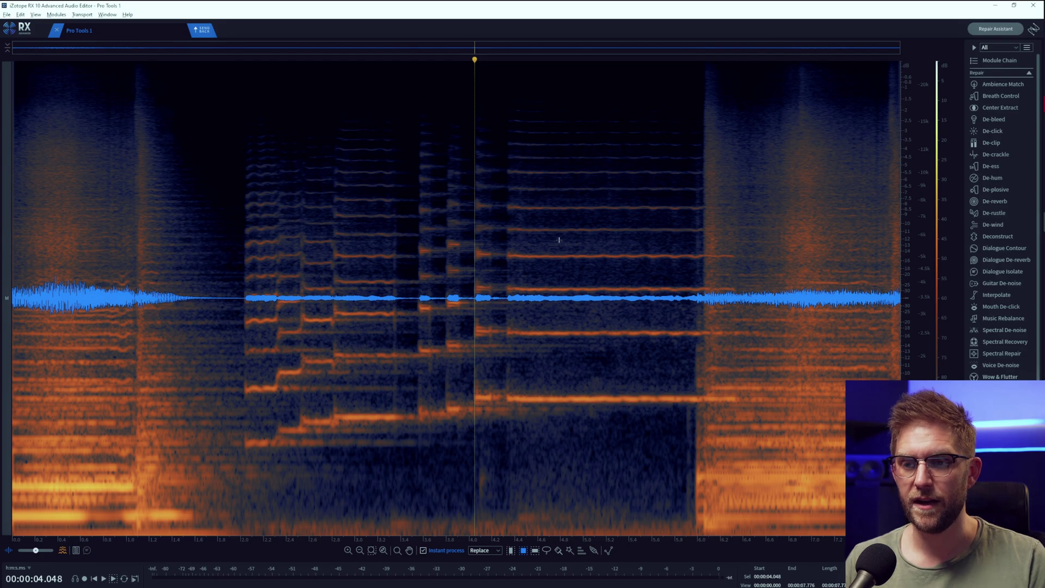
- Switch back to Pro Tools again and zoom out to show the whole concert timeline
{"action": "key", "text": "alt+Tab"}
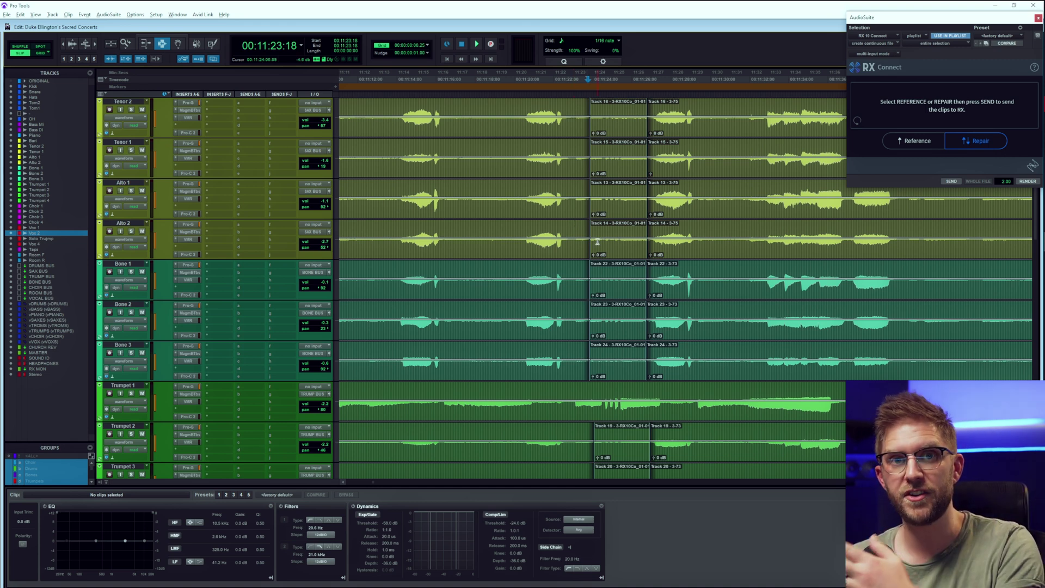
{"action": "scroll", "coordinate": [597, 242], "scroll_direction": "up", "scroll_amount": 3}
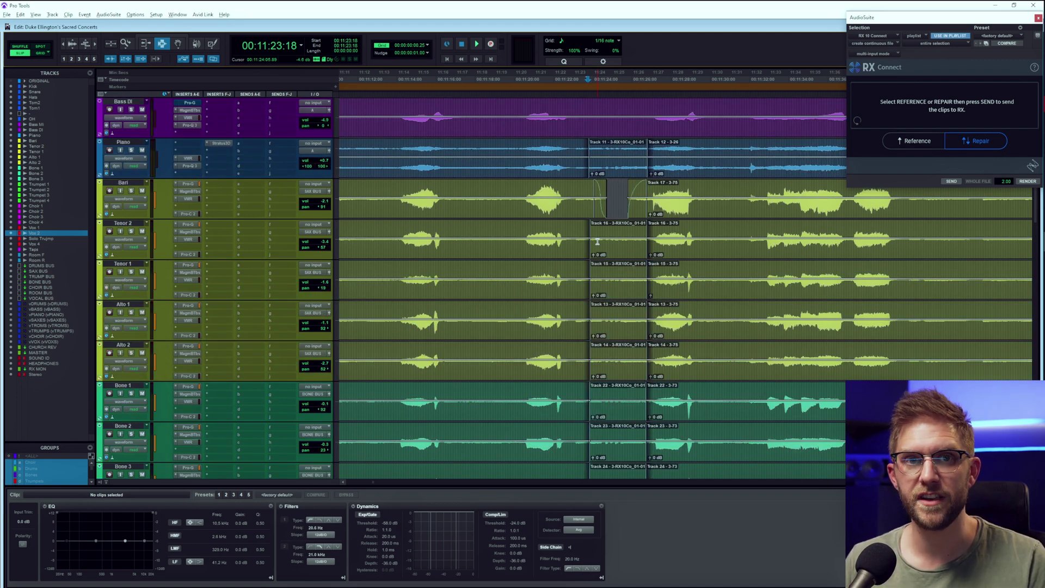
{"action": "scroll", "coordinate": [597, 242], "scroll_direction": "up", "scroll_amount": 3}
{"action": "scroll", "coordinate": [597, 242], "scroll_direction": "up", "scroll_amount": 4}
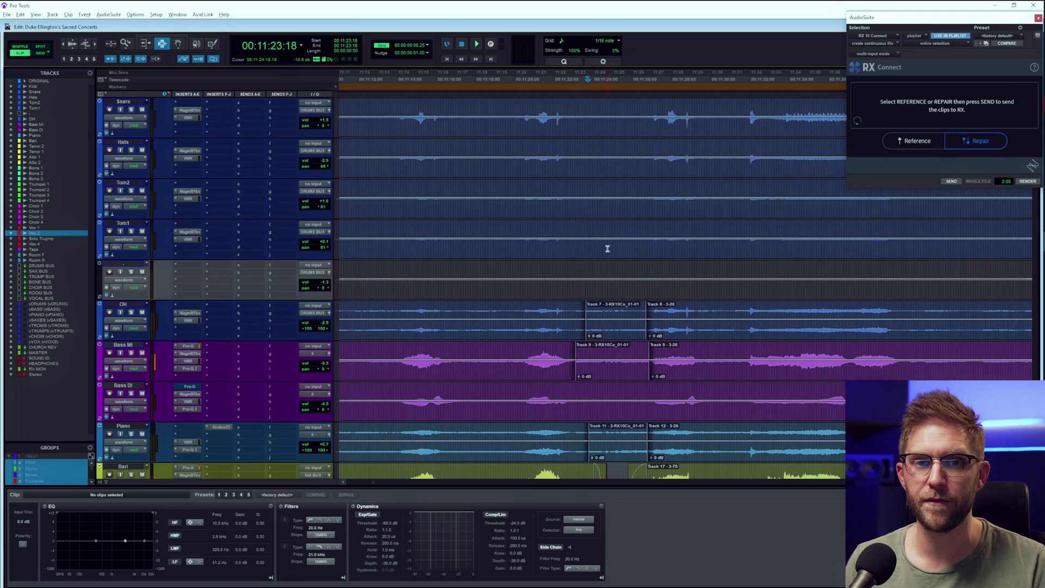
{"action": "scroll", "coordinate": [608, 249], "scroll_direction": "down", "scroll_amount": 2}
{"action": "scroll", "coordinate": [603, 256], "scroll_direction": "down", "scroll_amount": 8}
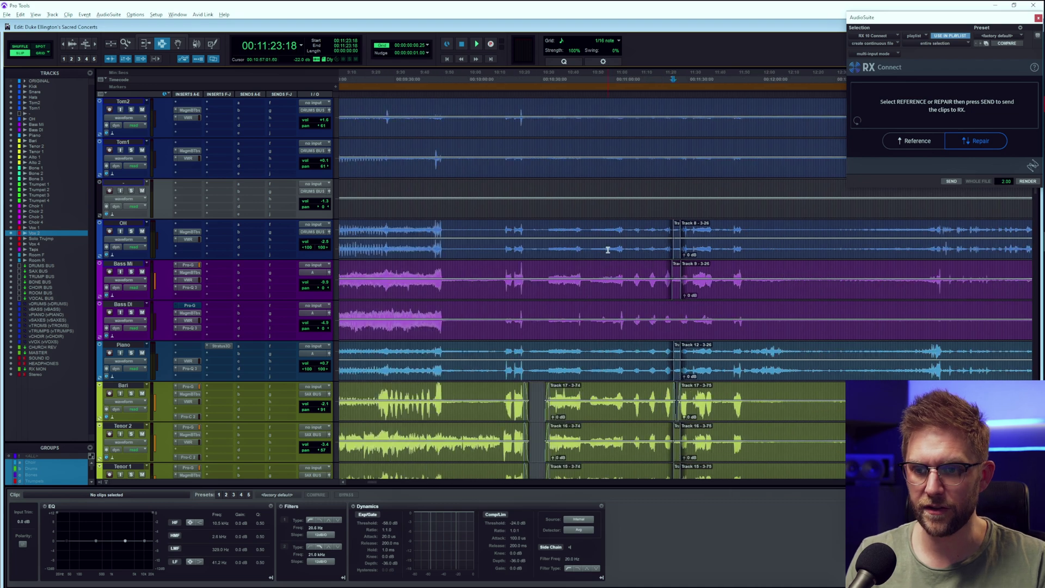
- Scroll down to Choir 1–4 and set the start point in the choir passage around 8:33
{"action": "scroll", "coordinate": [598, 267], "scroll_direction": "down", "scroll_amount": 20}
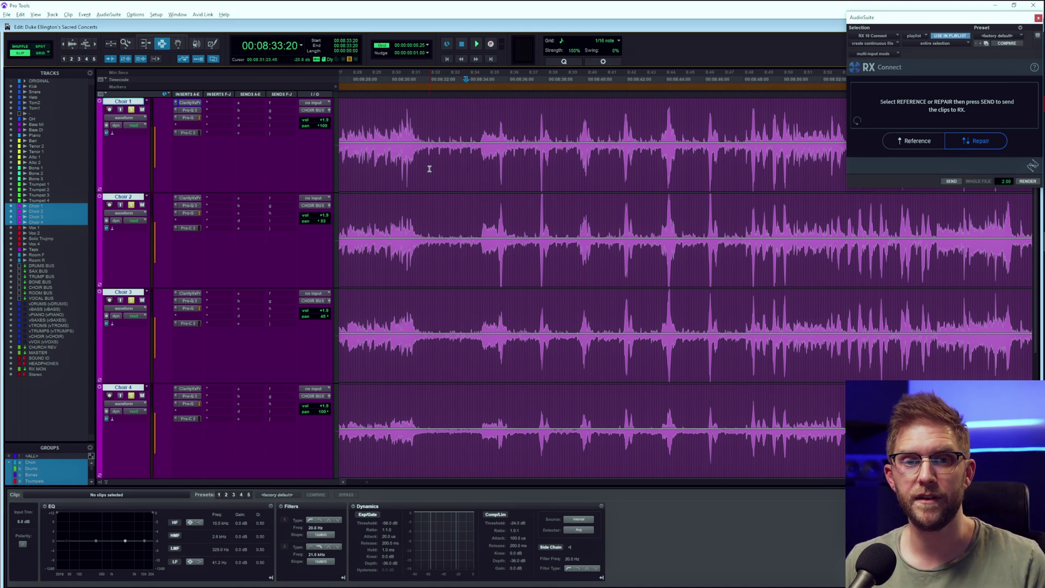
{"action": "left_click", "coordinate": [458, 155]}
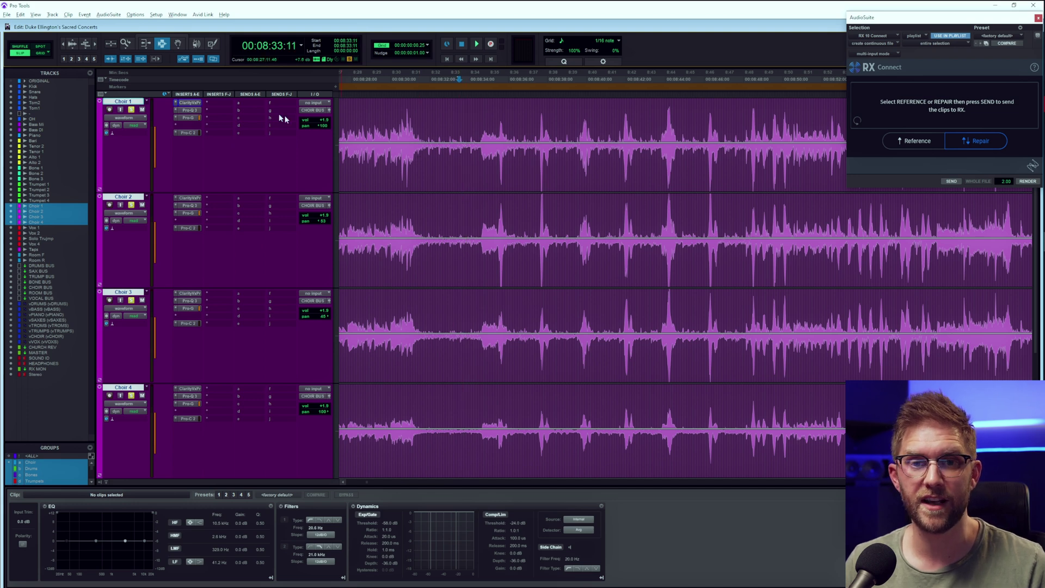
- Raise Clarity Vx Pro's fourth band on Choir 1 to 94.0, then set the playback start in the choir passage
{"action": "left_click", "coordinate": [189, 103]}
{"action": "left_click_drag", "start_coordinate": [742, 171], "coordinate": [588, 191]}
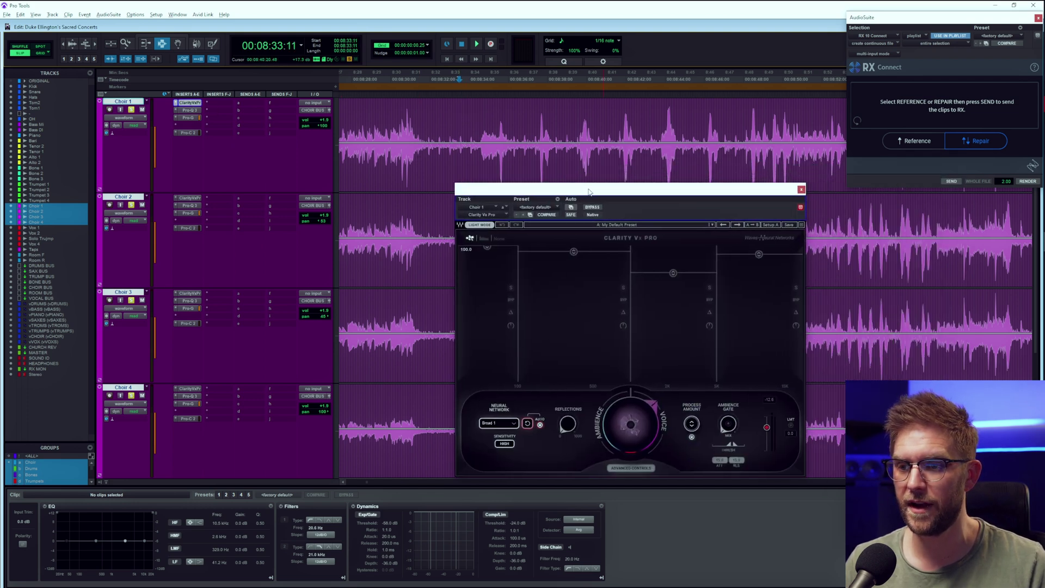
{"action": "mouse_move", "coordinate": [648, 417]}
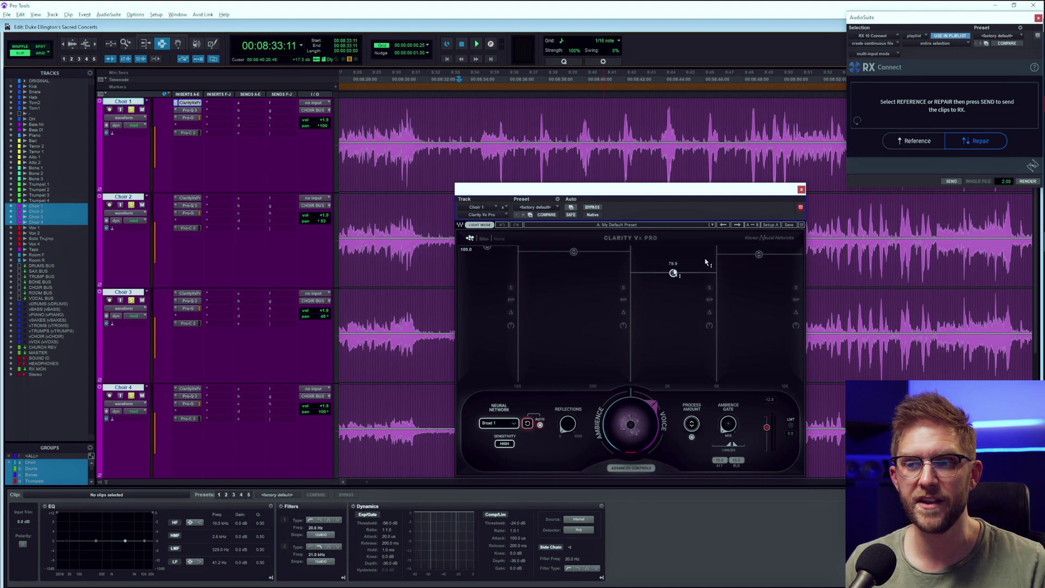
{"action": "left_click", "coordinate": [758, 255]}
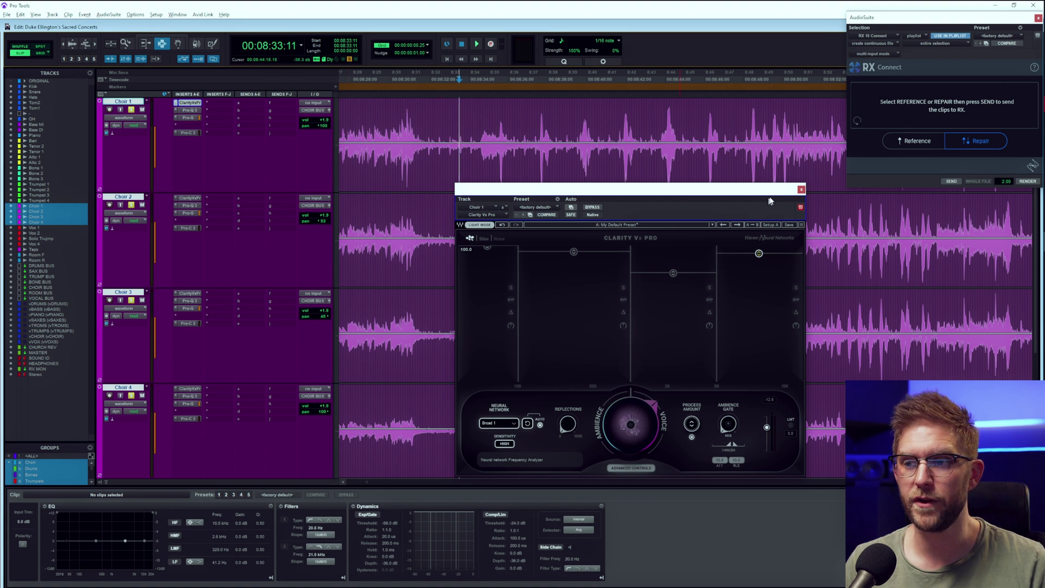
{"action": "left_click", "coordinate": [801, 190]}
{"action": "left_click", "coordinate": [441, 179]}
{"action": "key", "text": "space"}
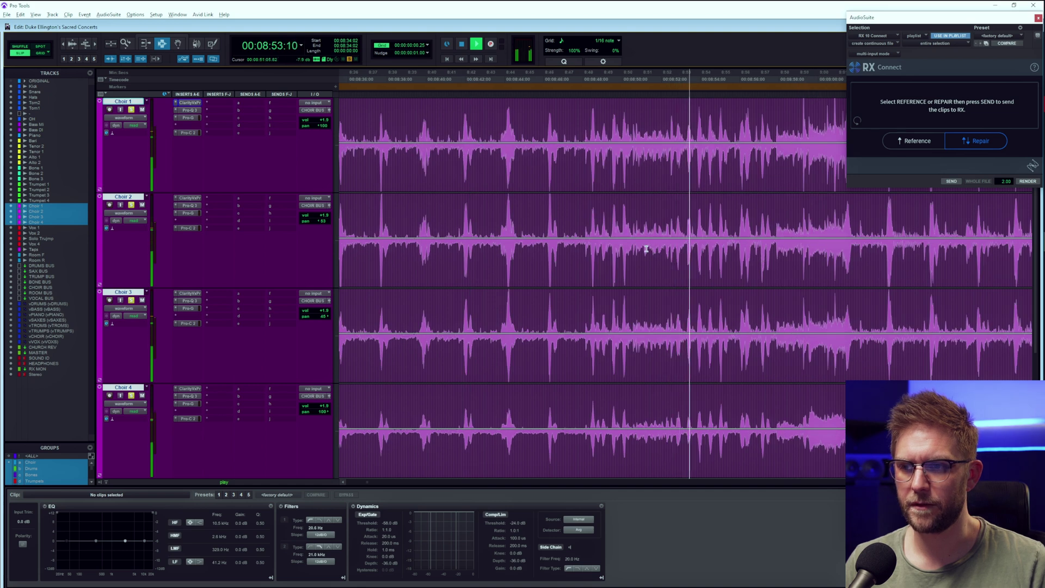
{"action": "left_click", "coordinate": [588, 228]}
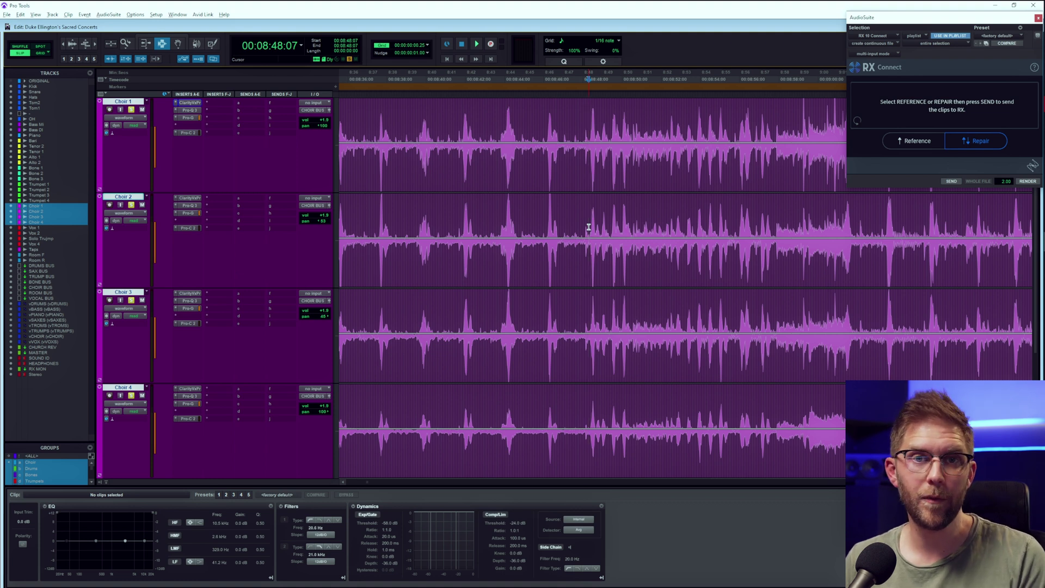
{"action": "left_click", "coordinate": [410, 173]}
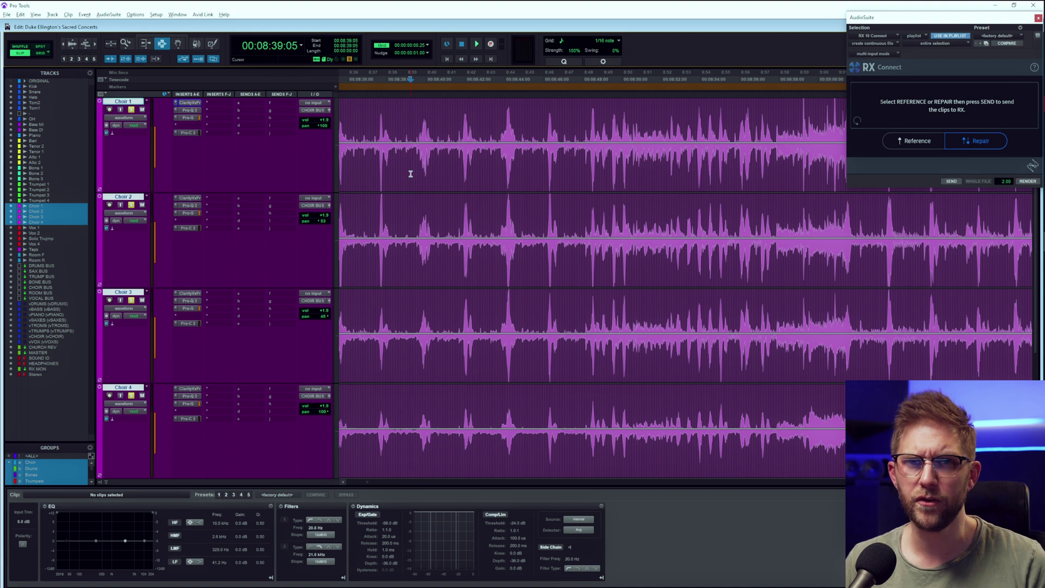